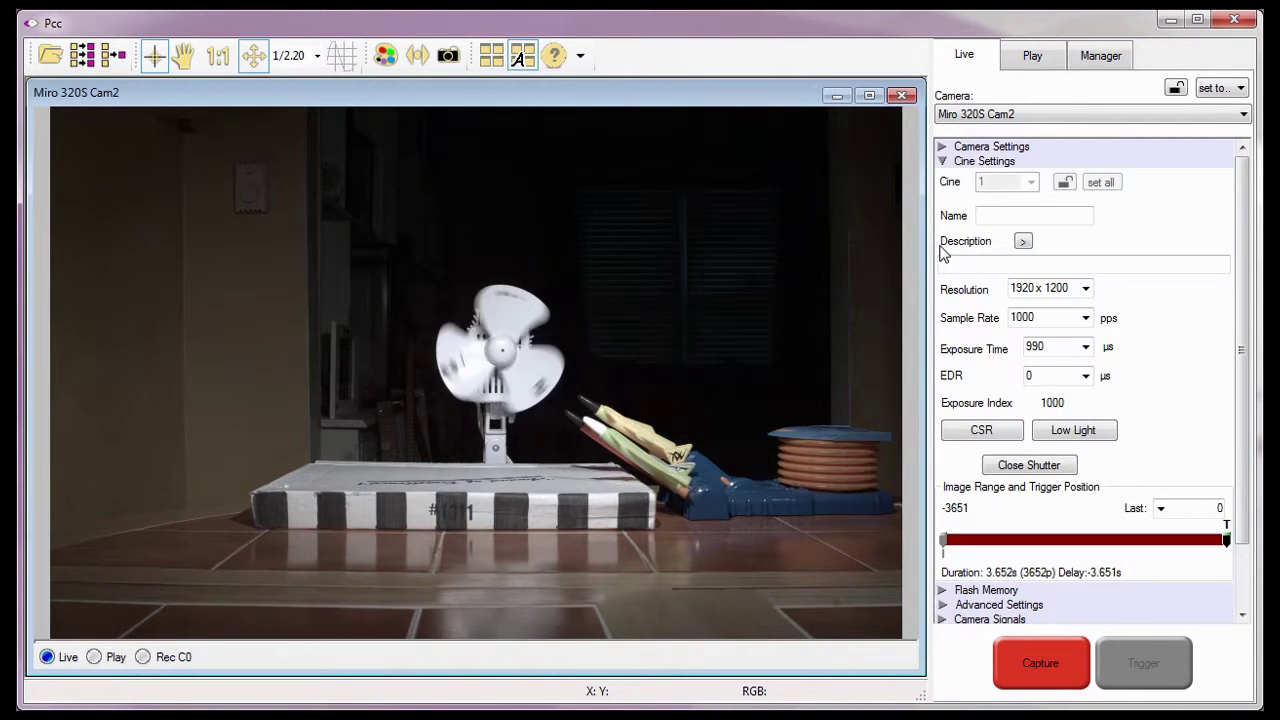
- Name the cine "Toy Jets" in the cine settings
left_click(953, 220)
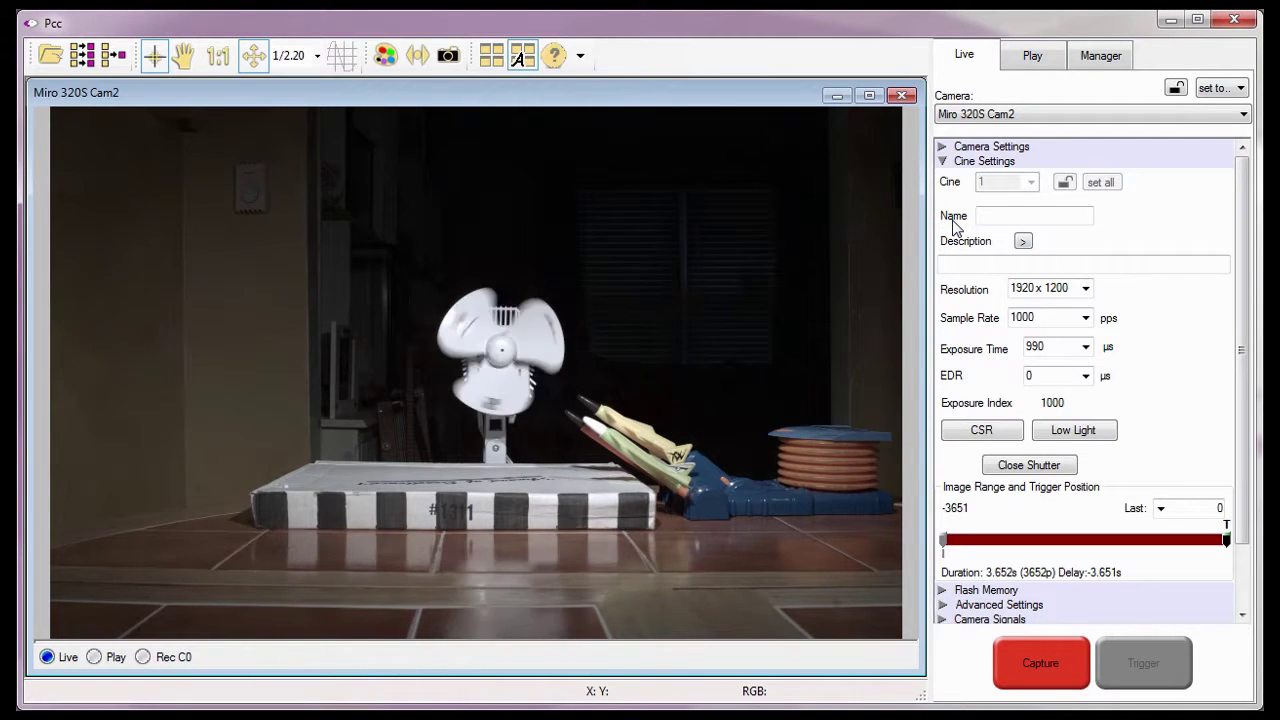
left_click(954, 247)
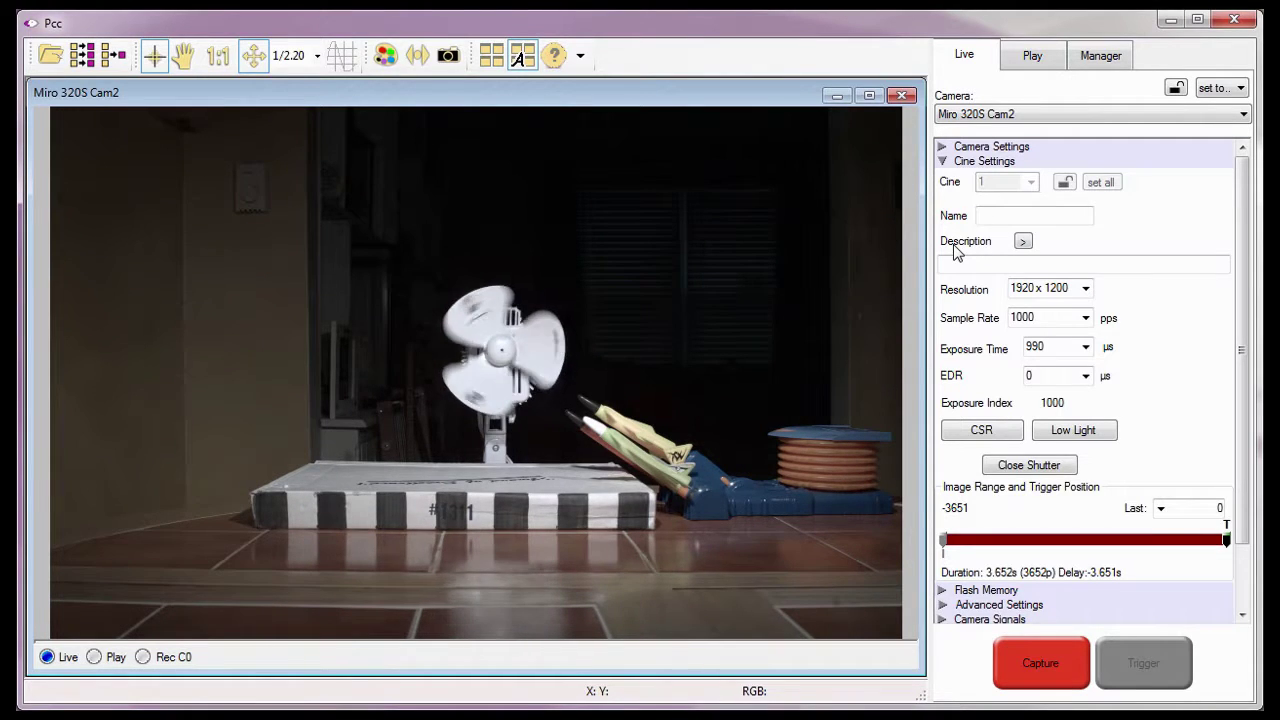
left_click(980, 216)
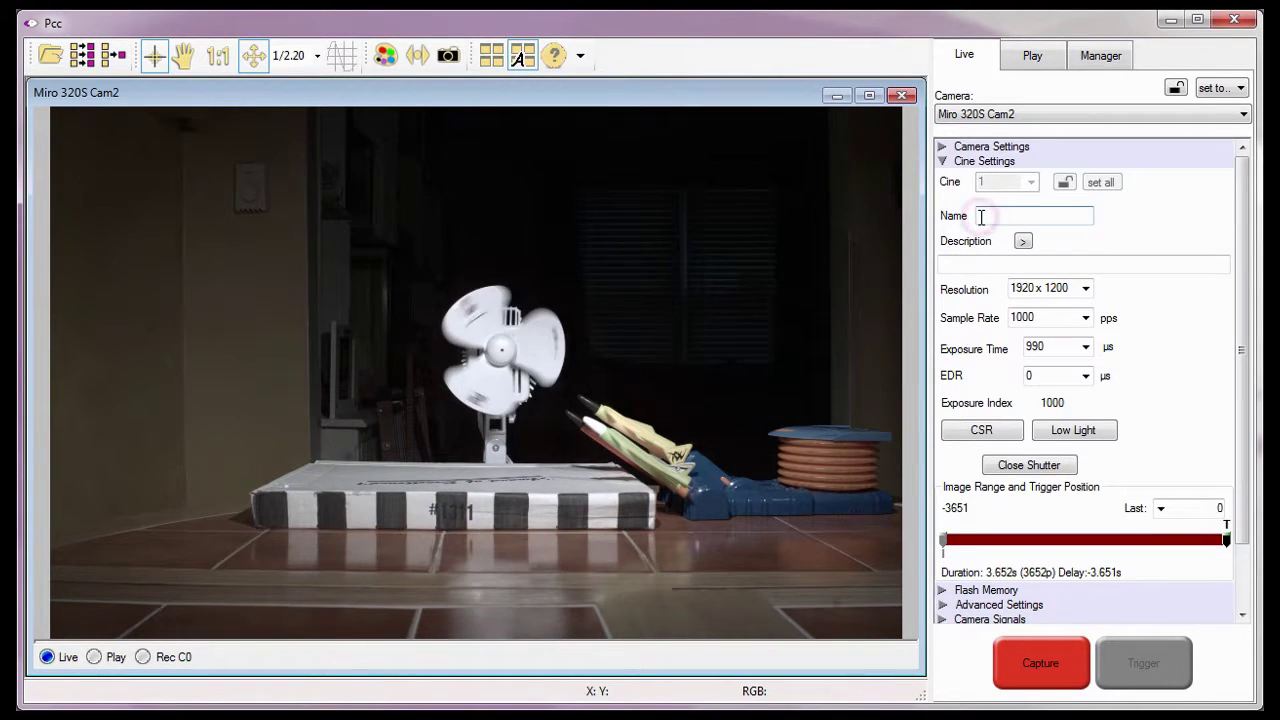
type("Toy J")
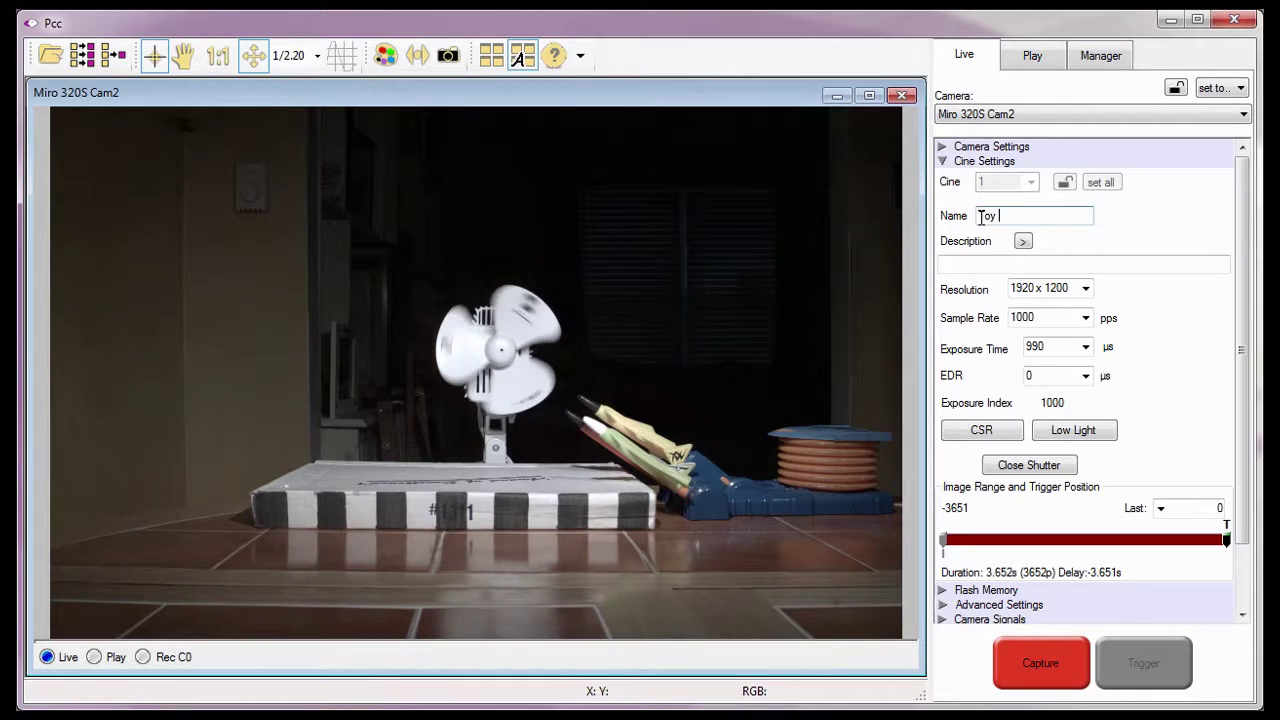
type("ets")
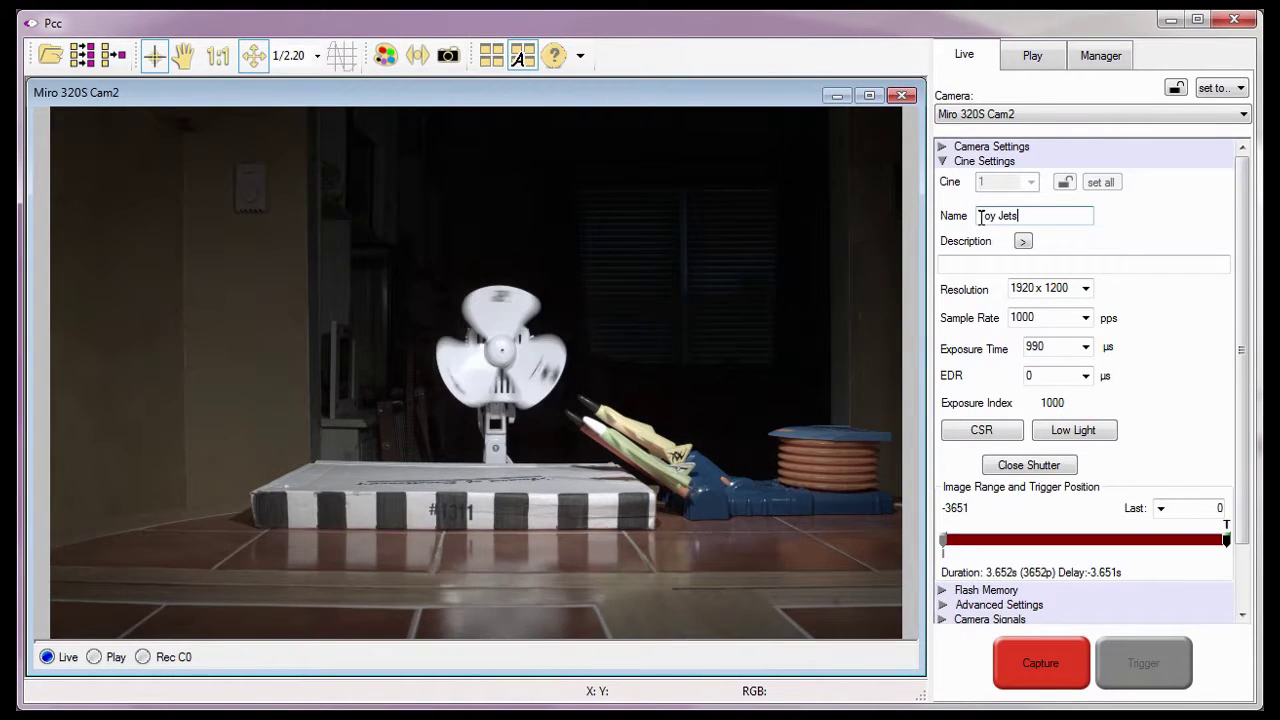
- Enter the cine description "Shot 1 Nikon 28mm F-stop F4"
left_click(949, 263)
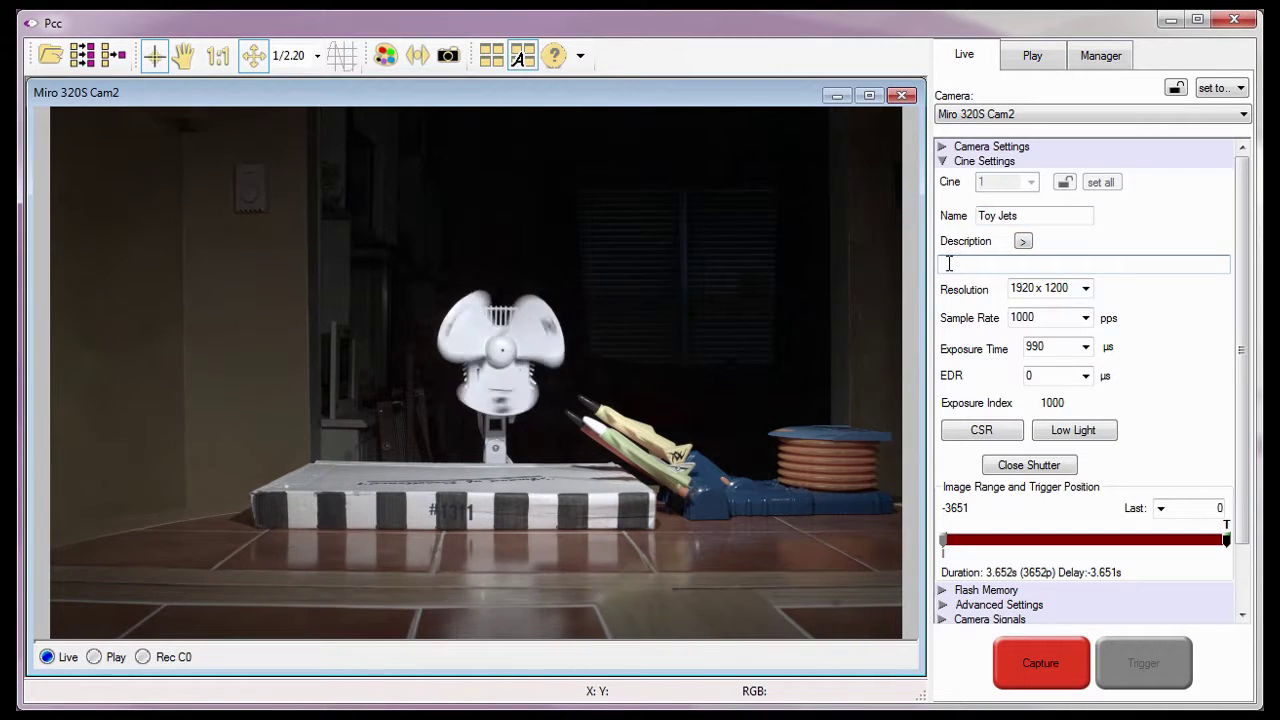
type("Stot 1 ")
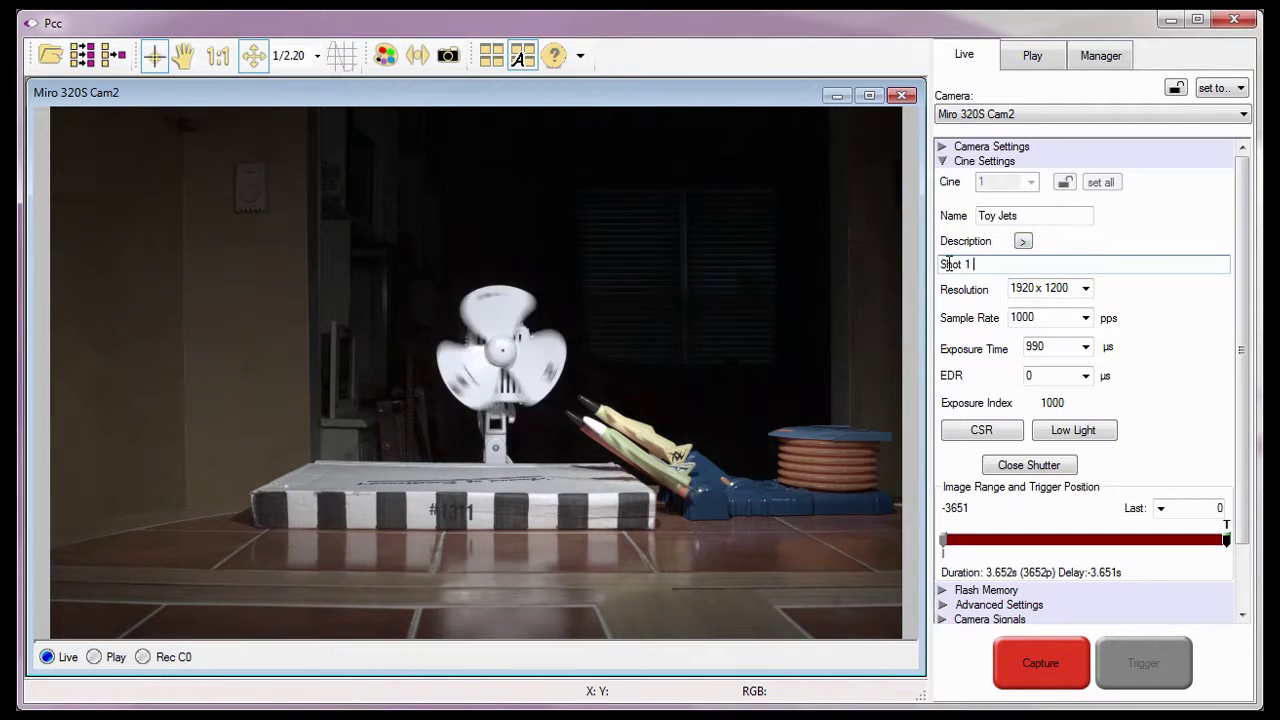
type("Nikon ")
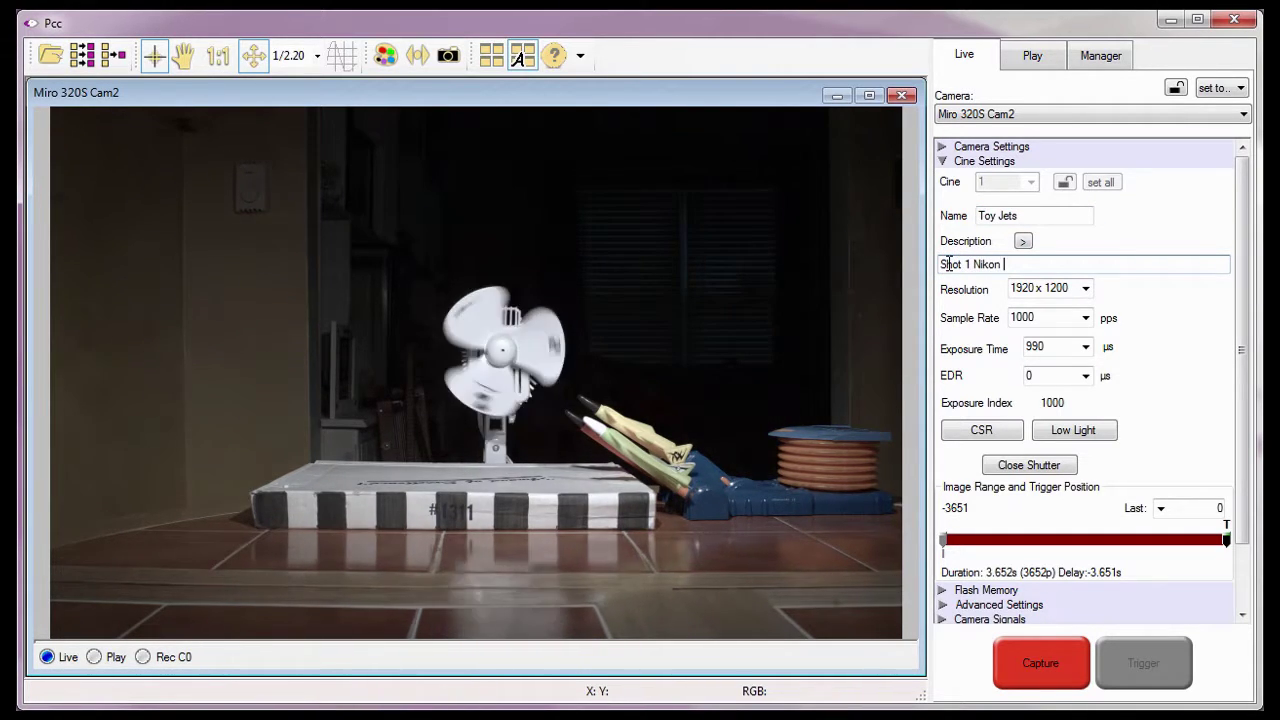
type("28mm F")
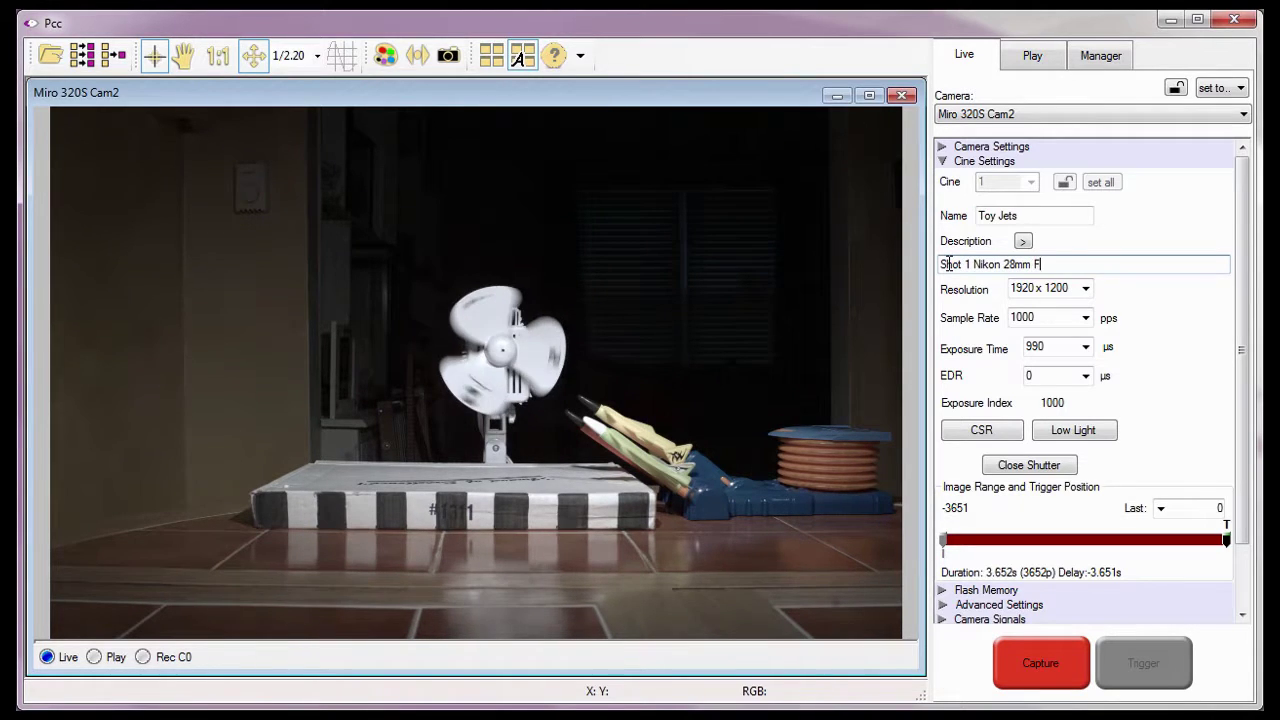
type("-stop")
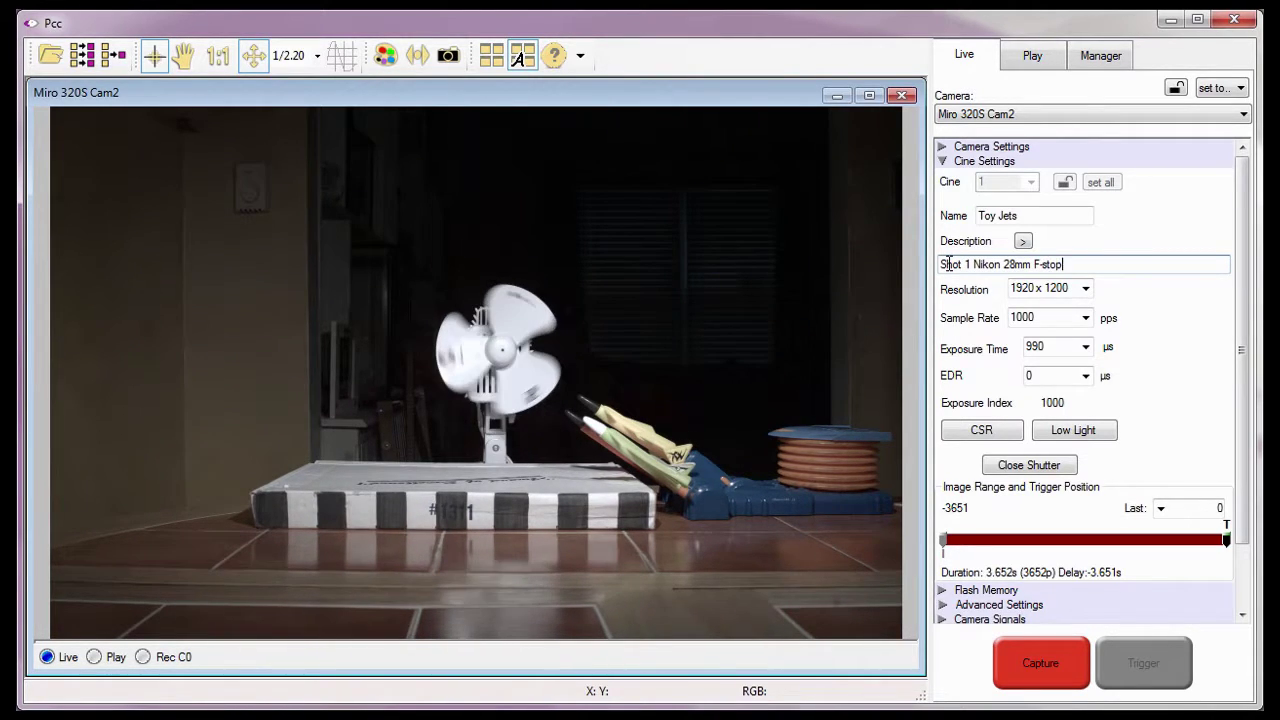
type(" F4")
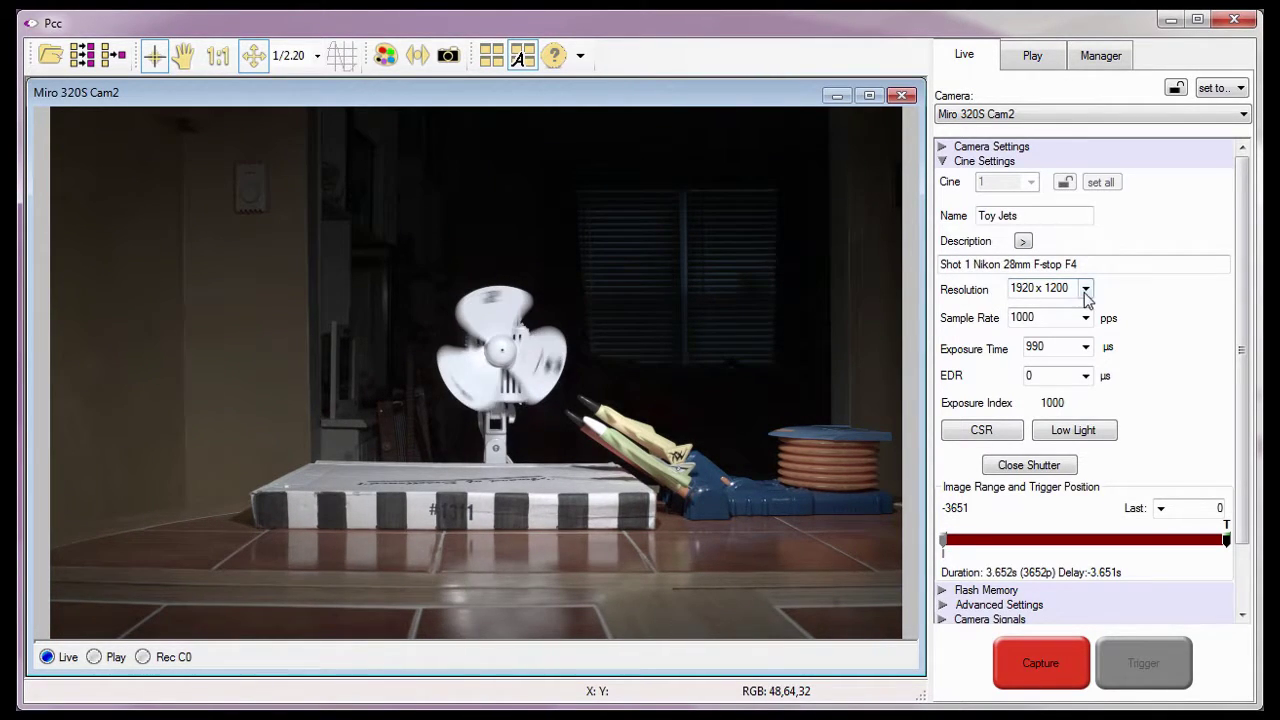
- Set the cine resolution to 1024 x 768 and the sample rate to 3500 pps
left_click(1085, 289)
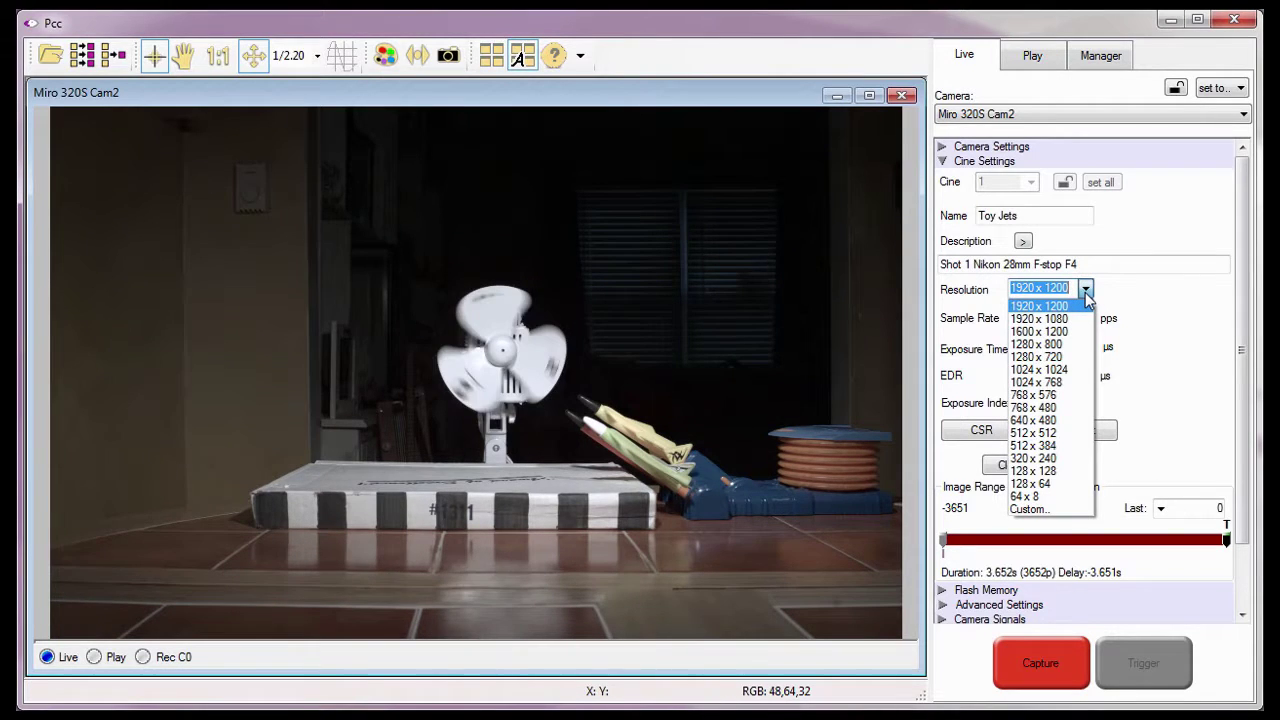
left_click(1061, 383)
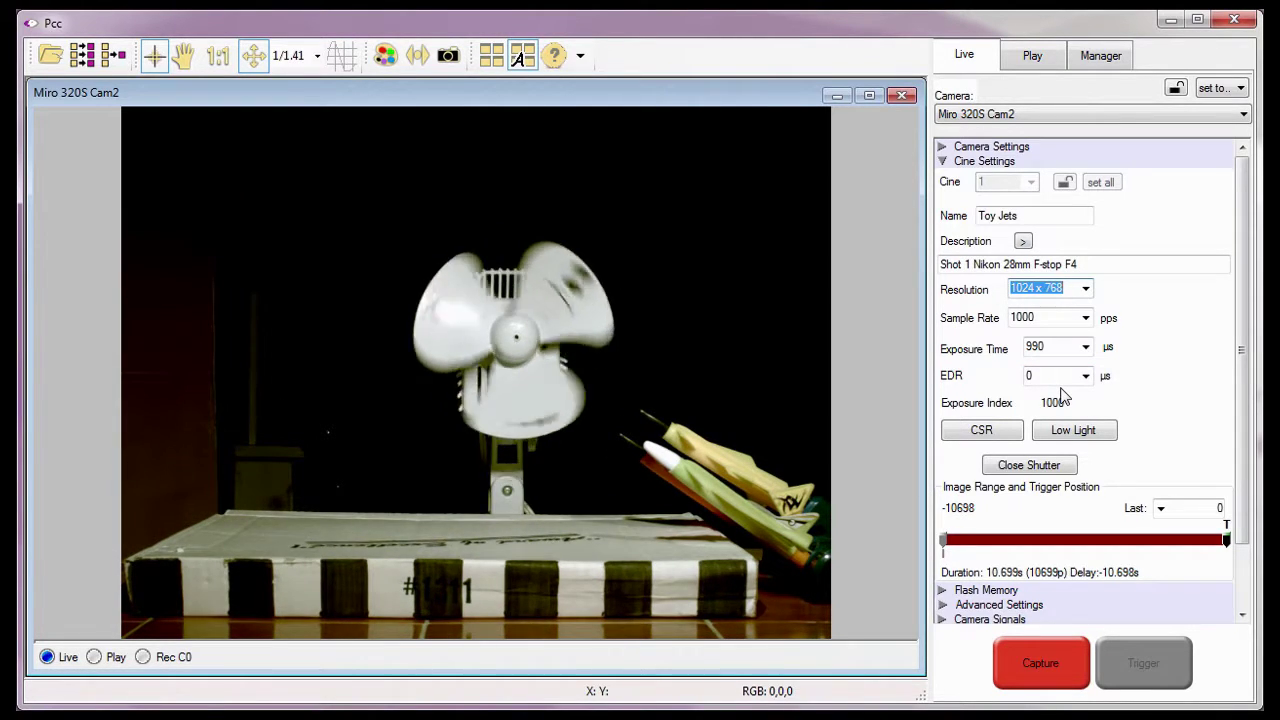
left_click(977, 327)
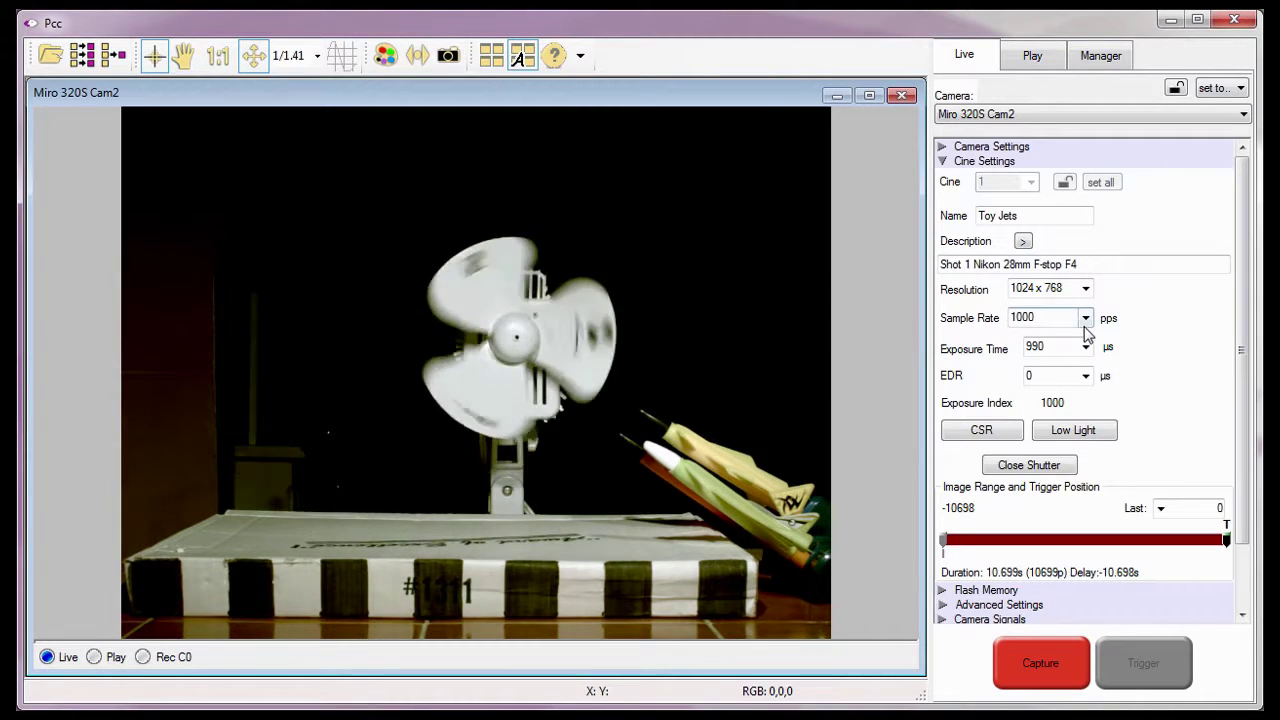
left_click(1085, 320)
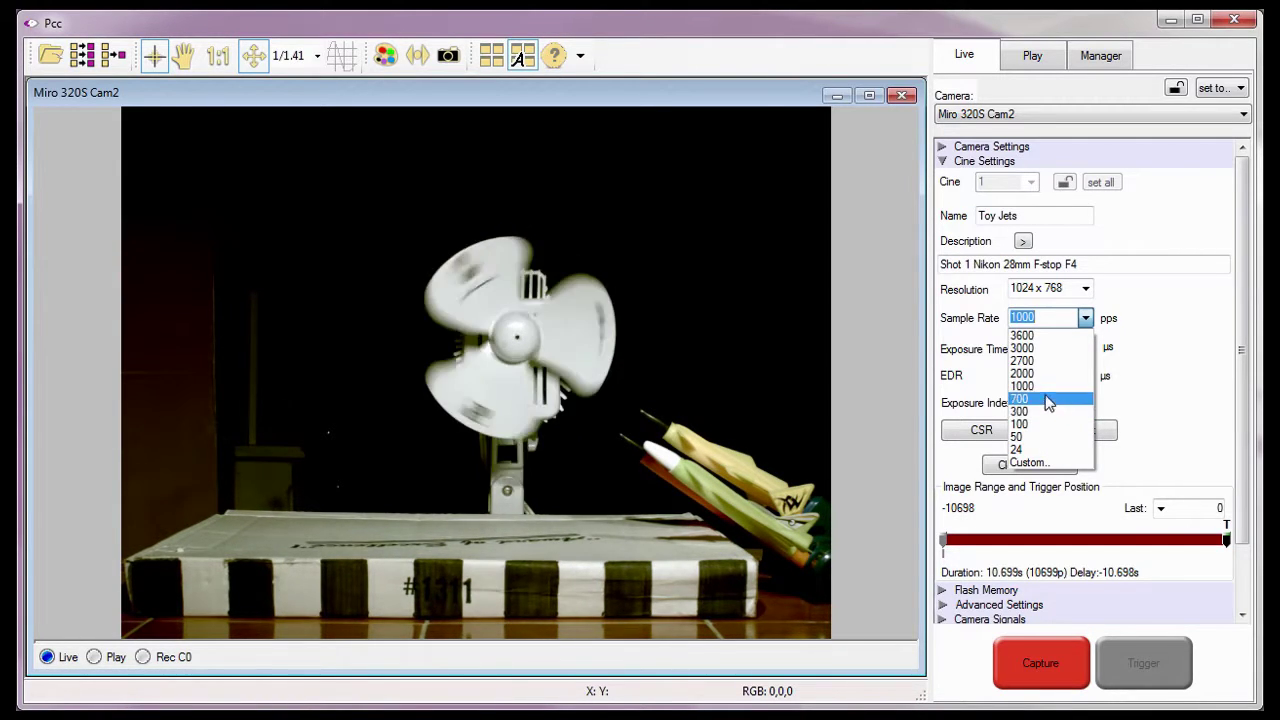
left_click(1036, 317)
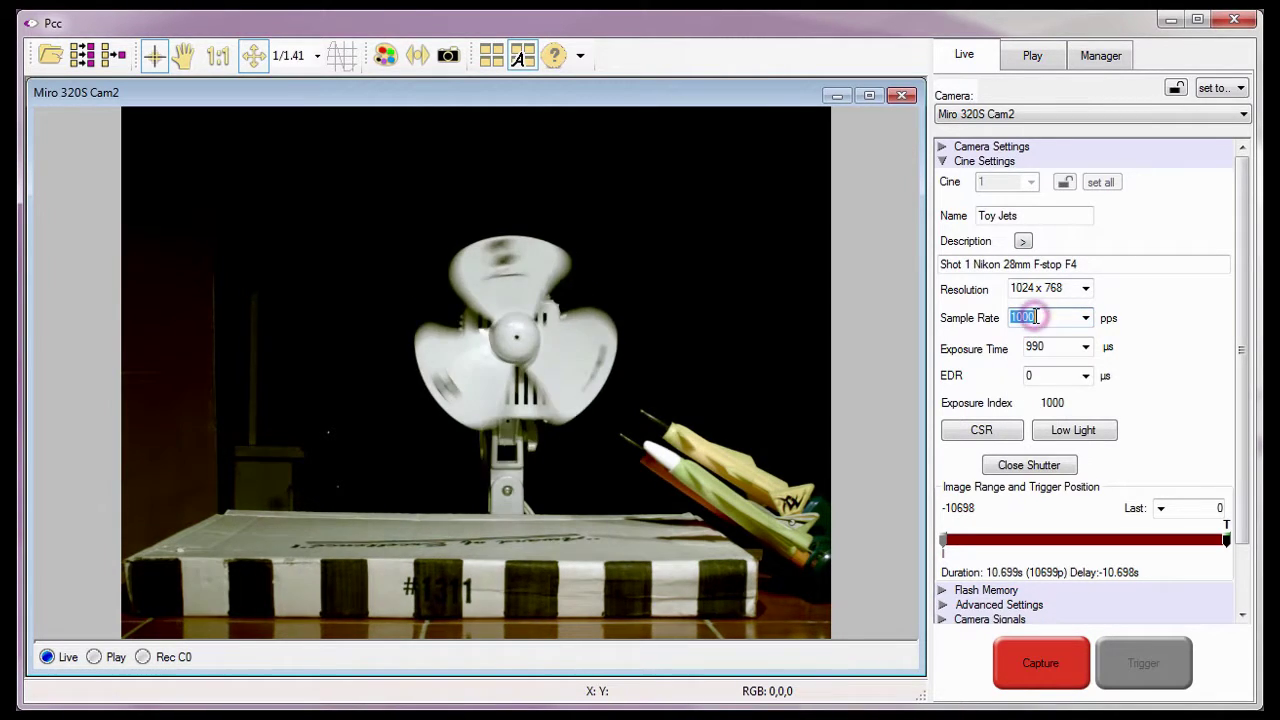
type("3500")
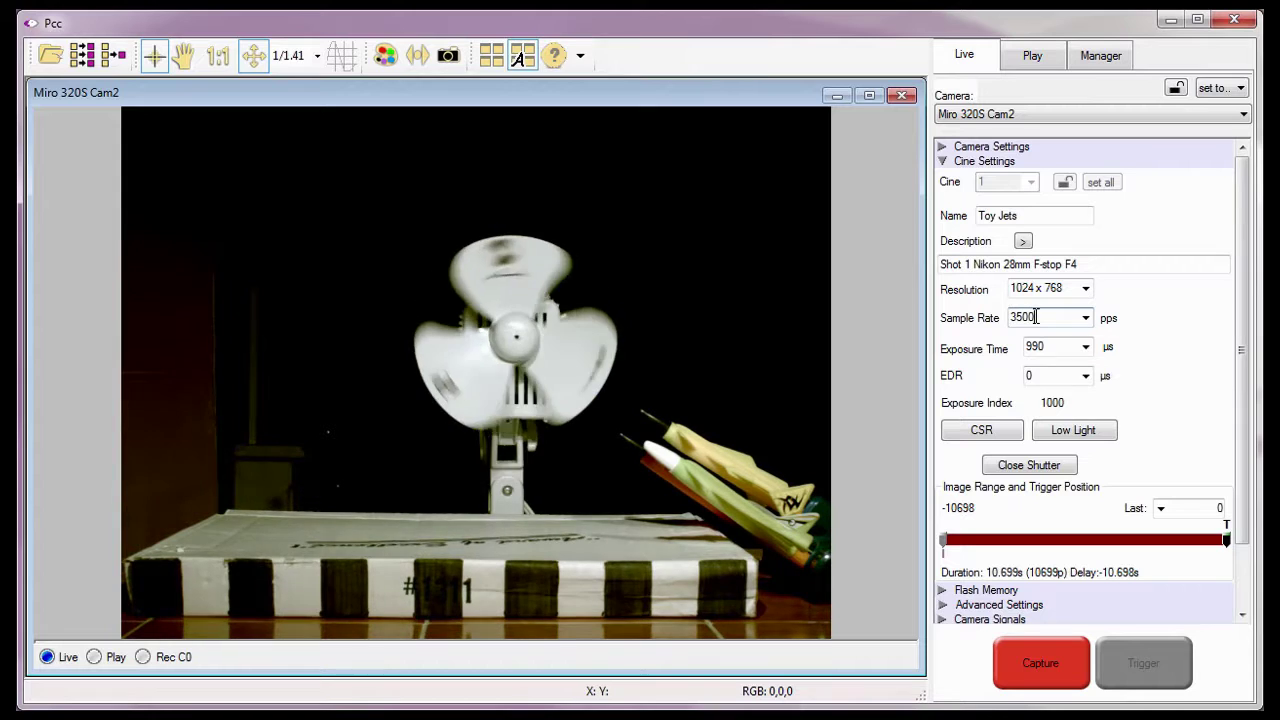
key("Return")
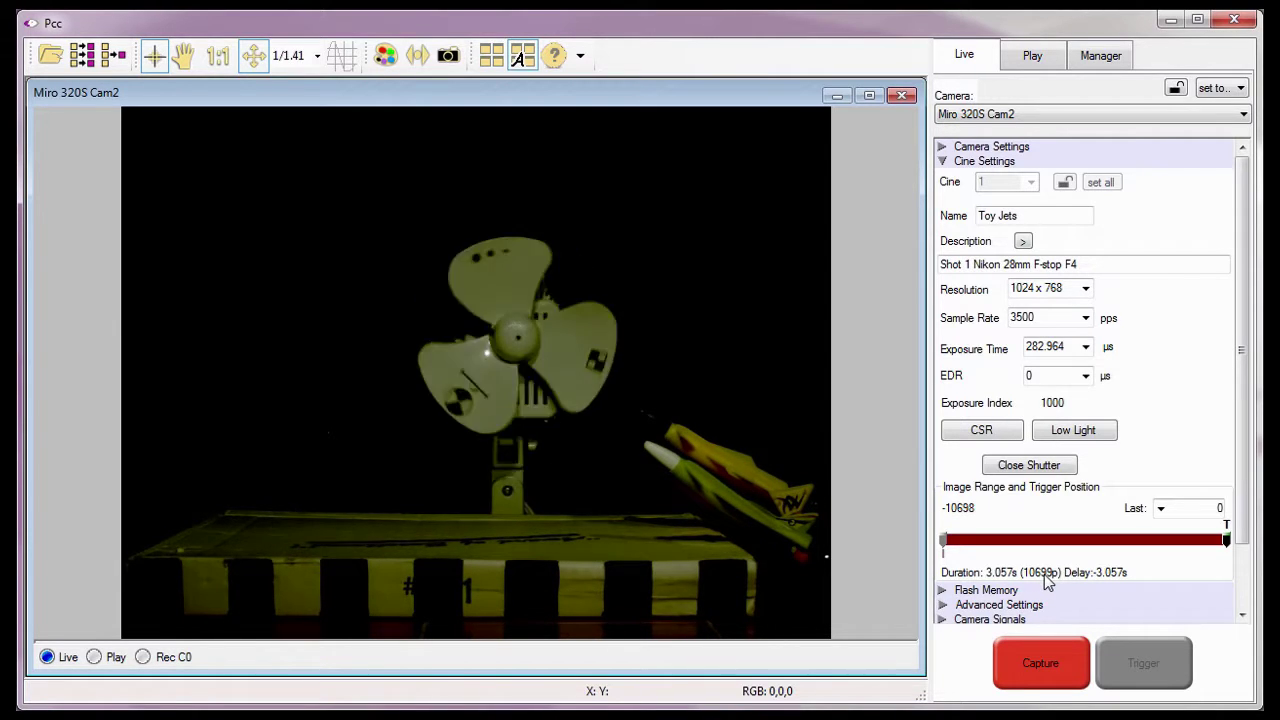
- Try exposure times of 280 µs and 100 µs on the live image
left_click(1095, 580)
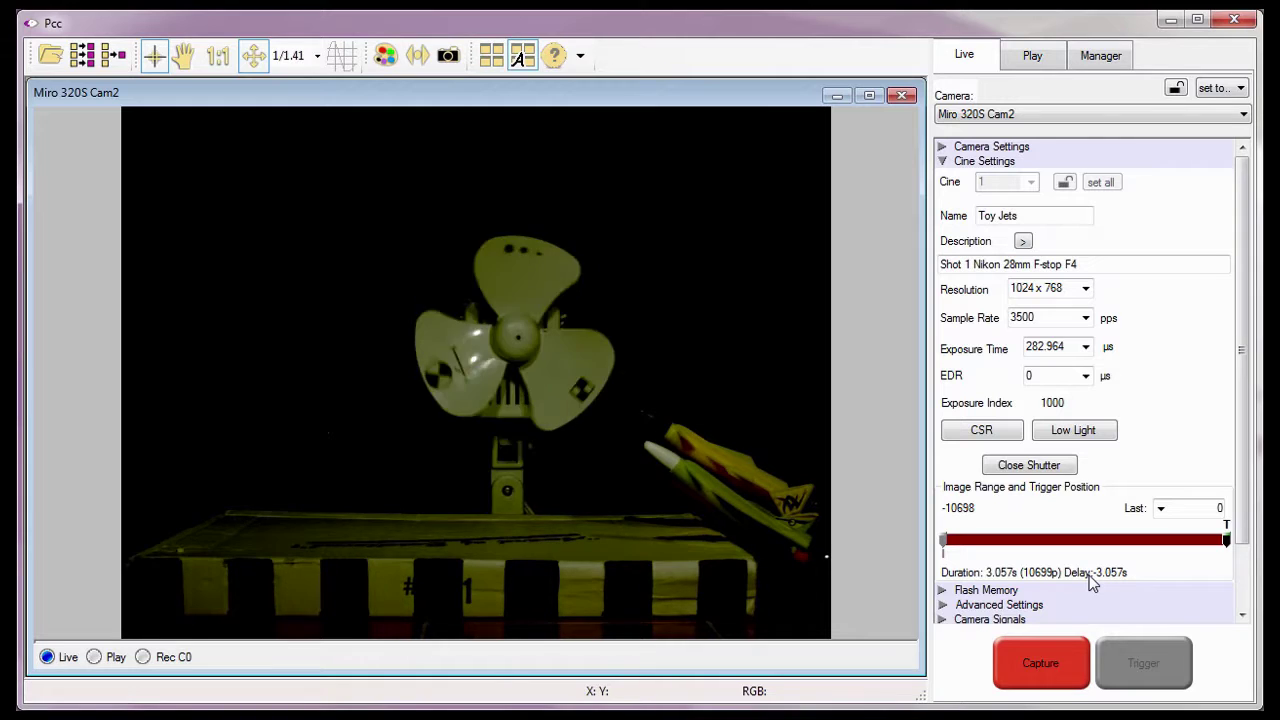
left_click(986, 352)
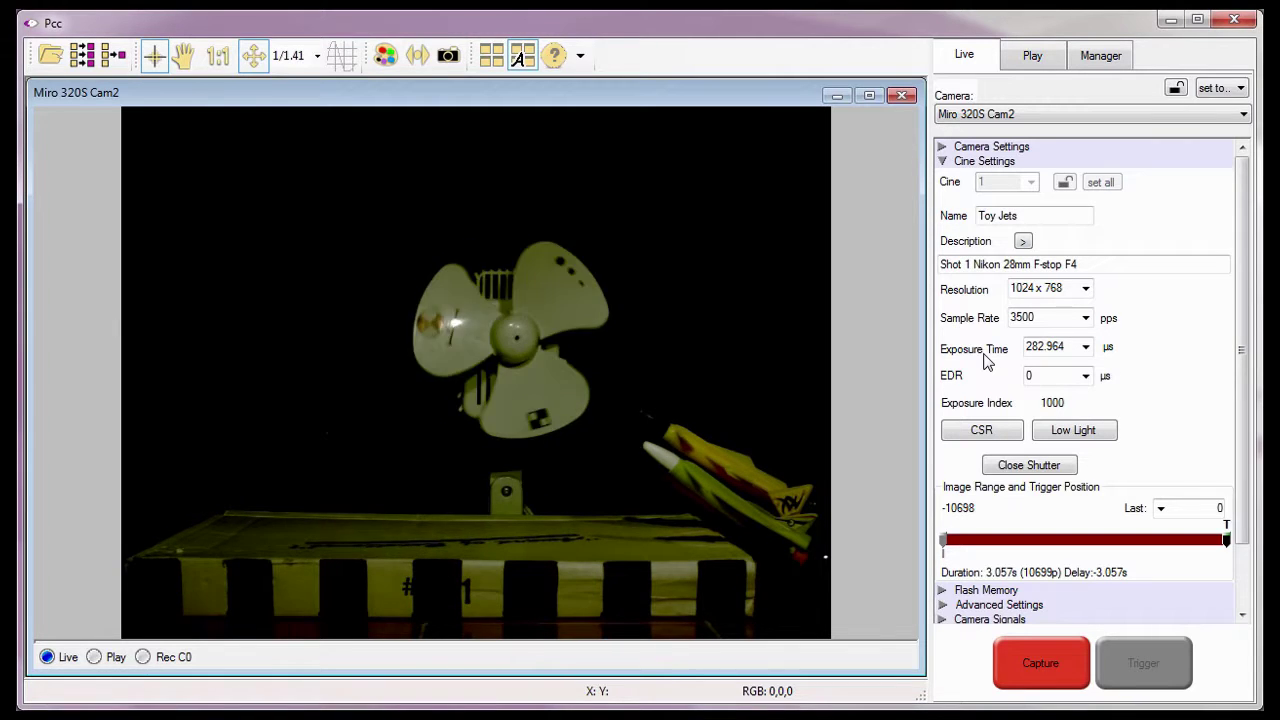
left_click(1086, 347)
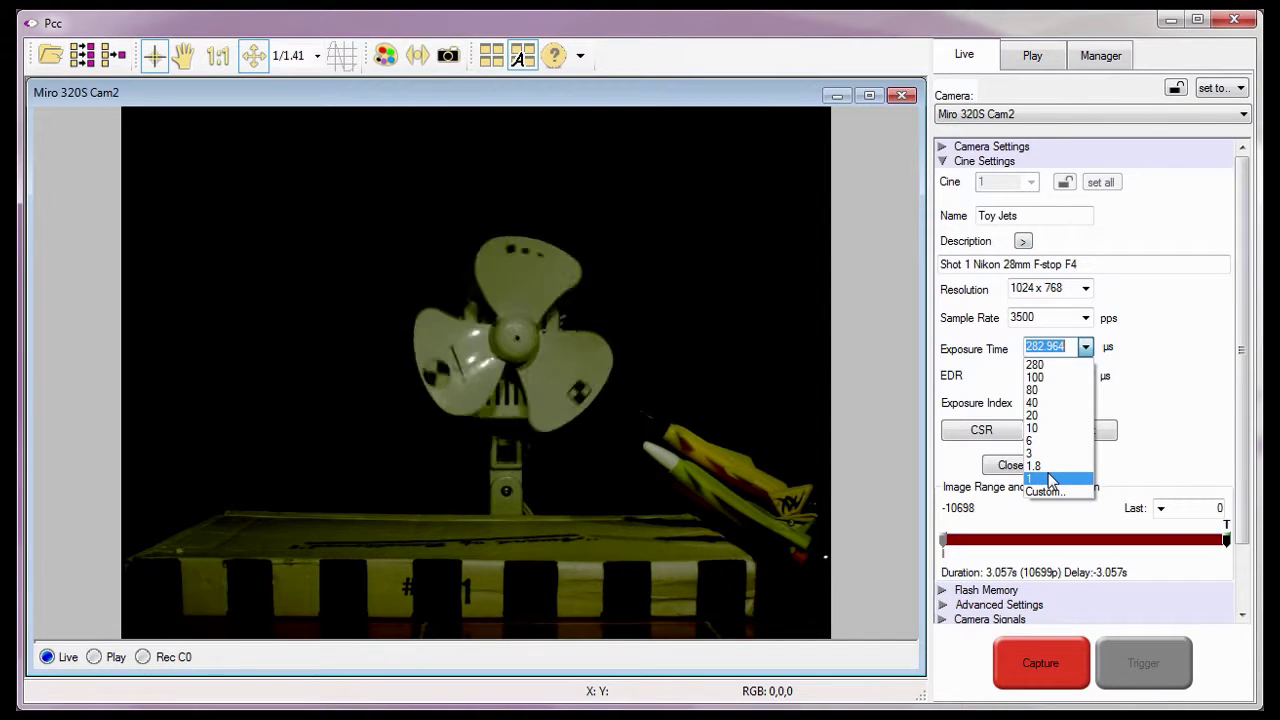
left_click(1066, 365)
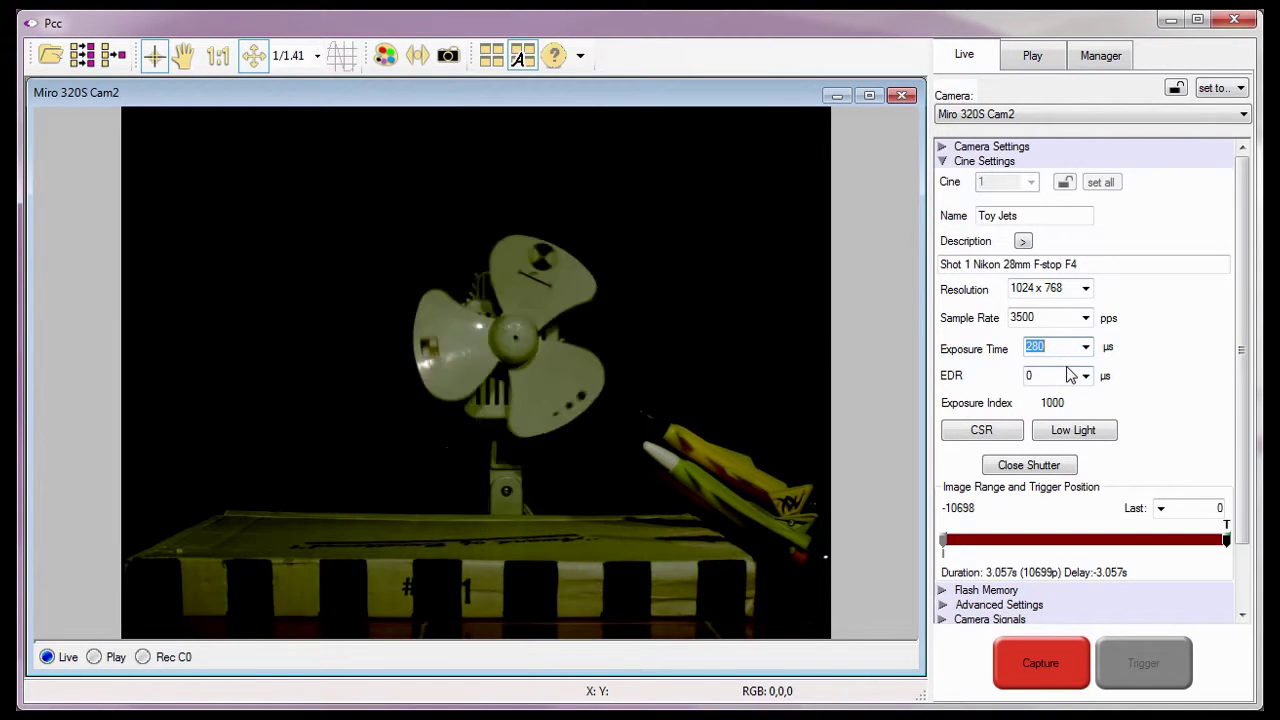
left_click(1085, 346)
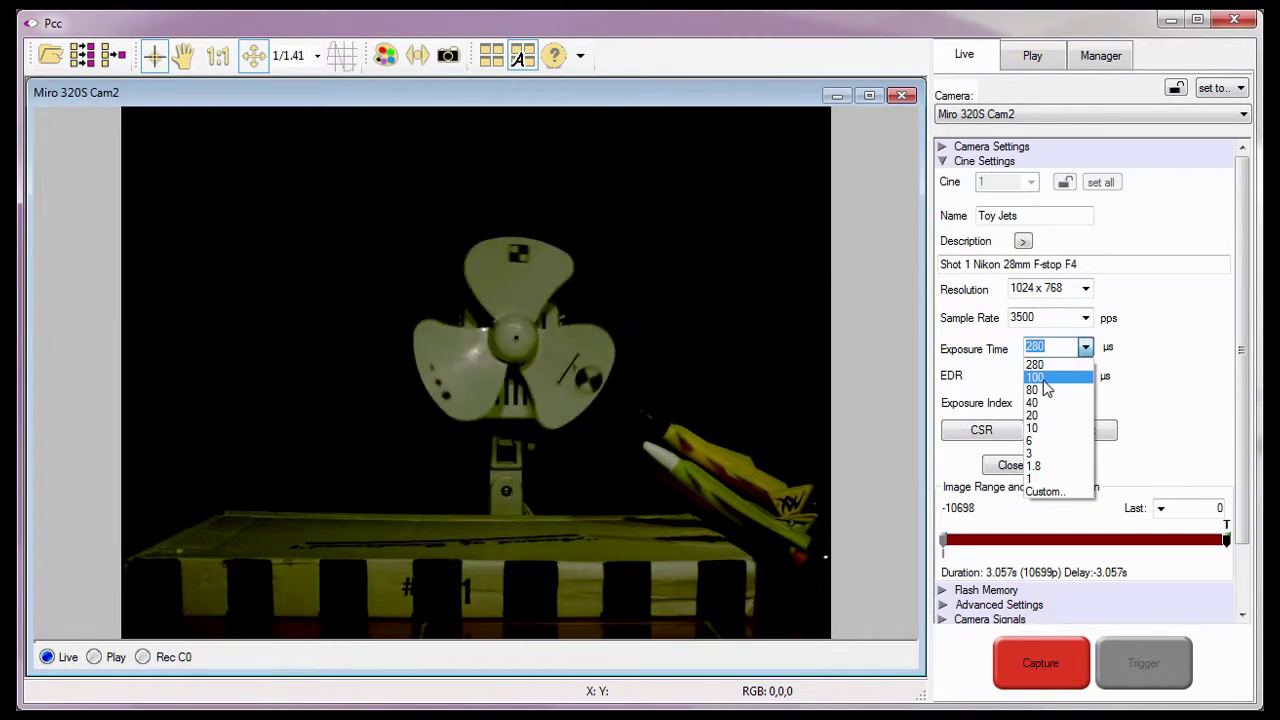
left_click(1040, 378)
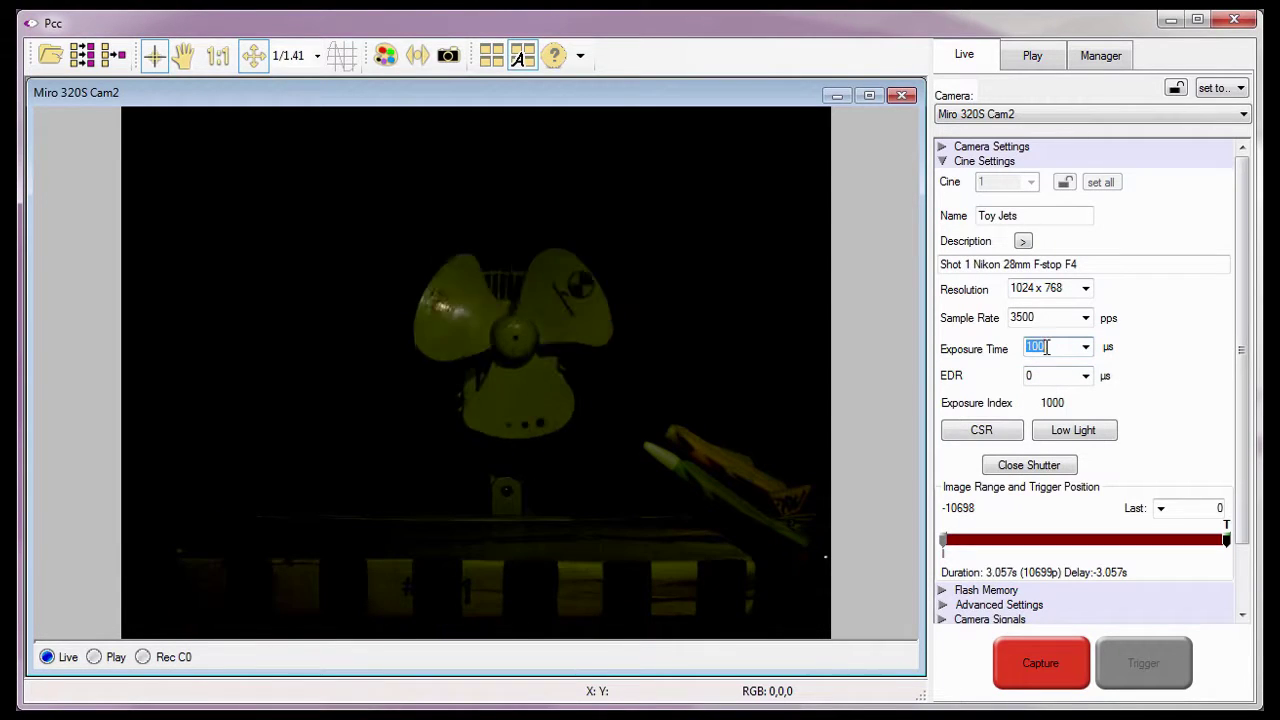
- Set the exposure time to a custom value of 145 µs
left_click(1046, 346)
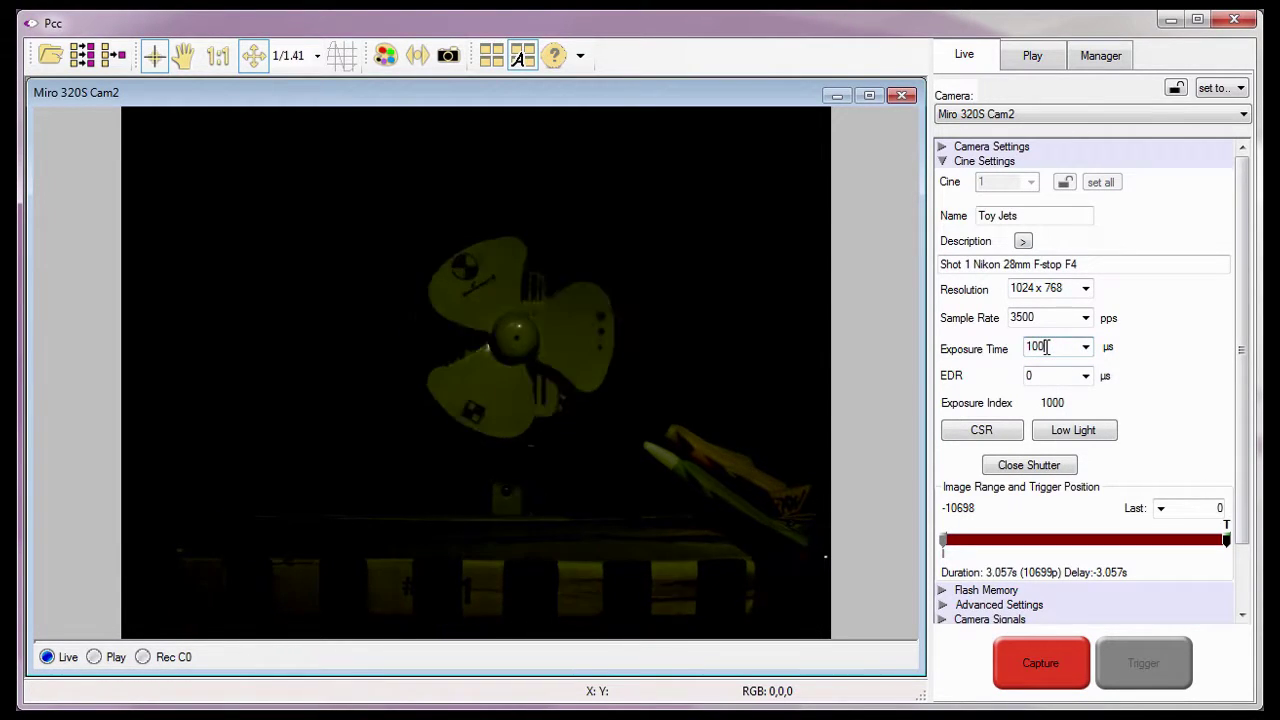
left_click_drag(1046, 346, 1020, 348)
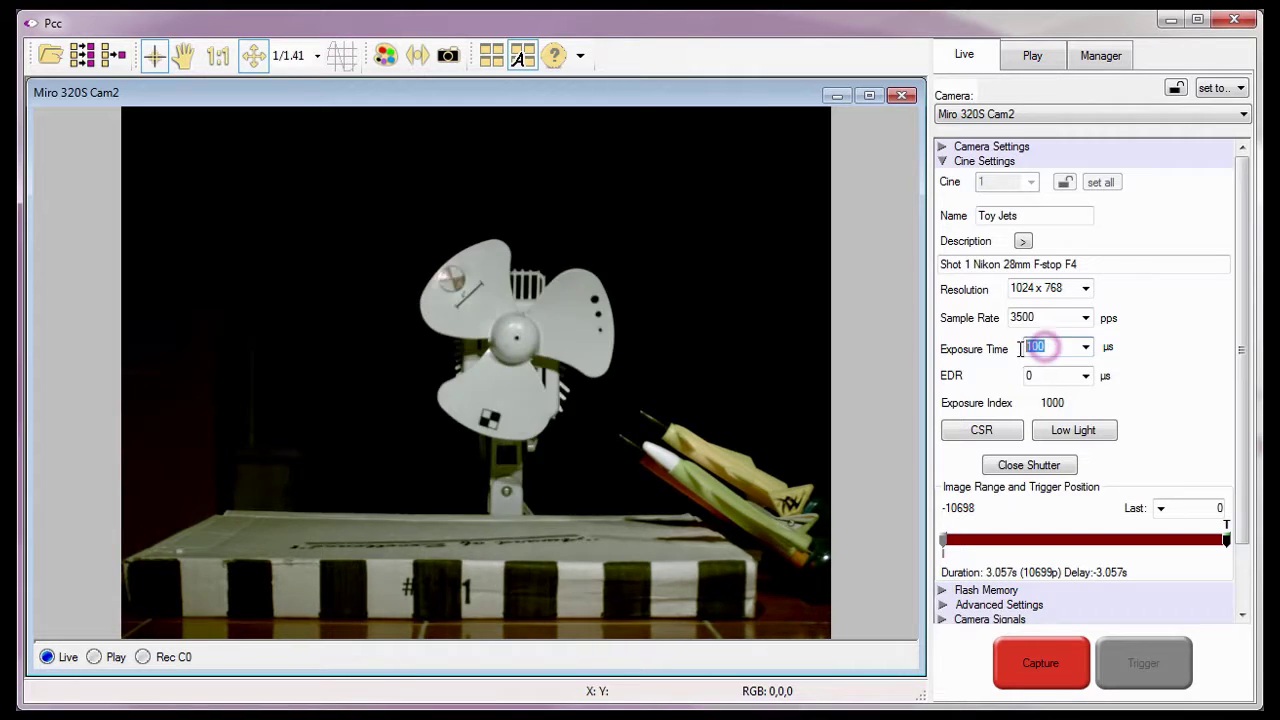
type("145")
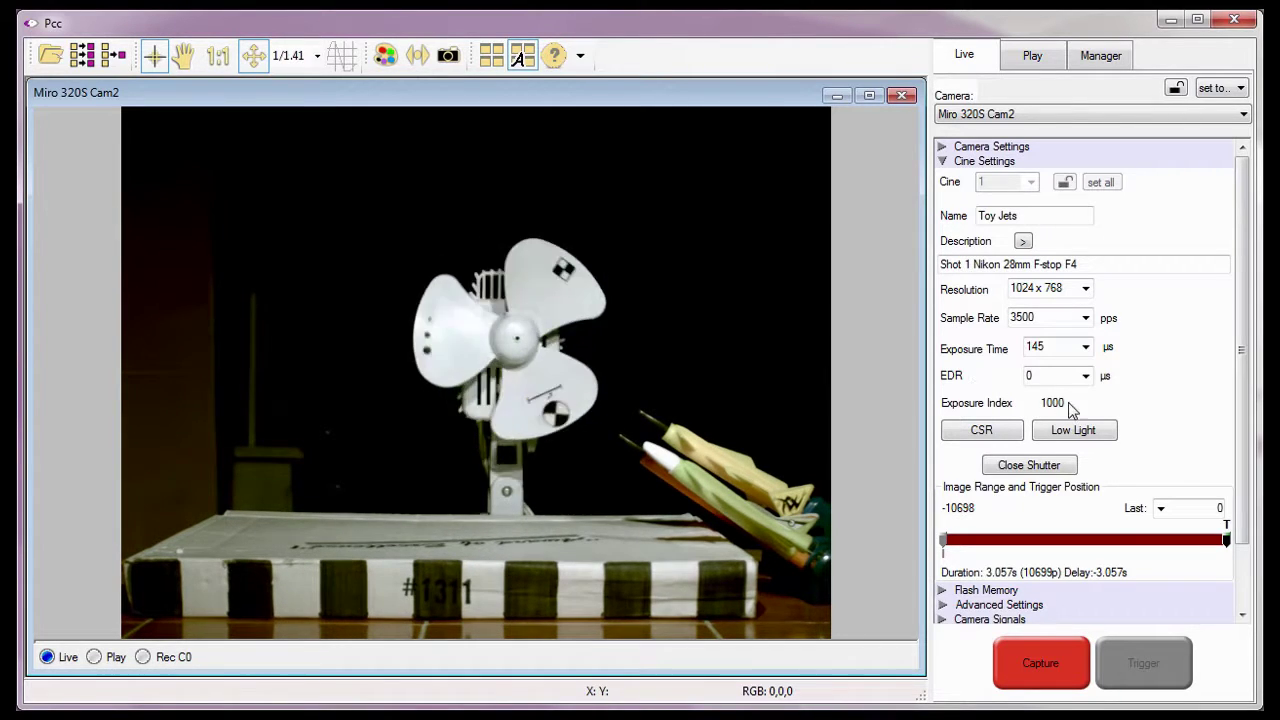
left_click(1126, 432)
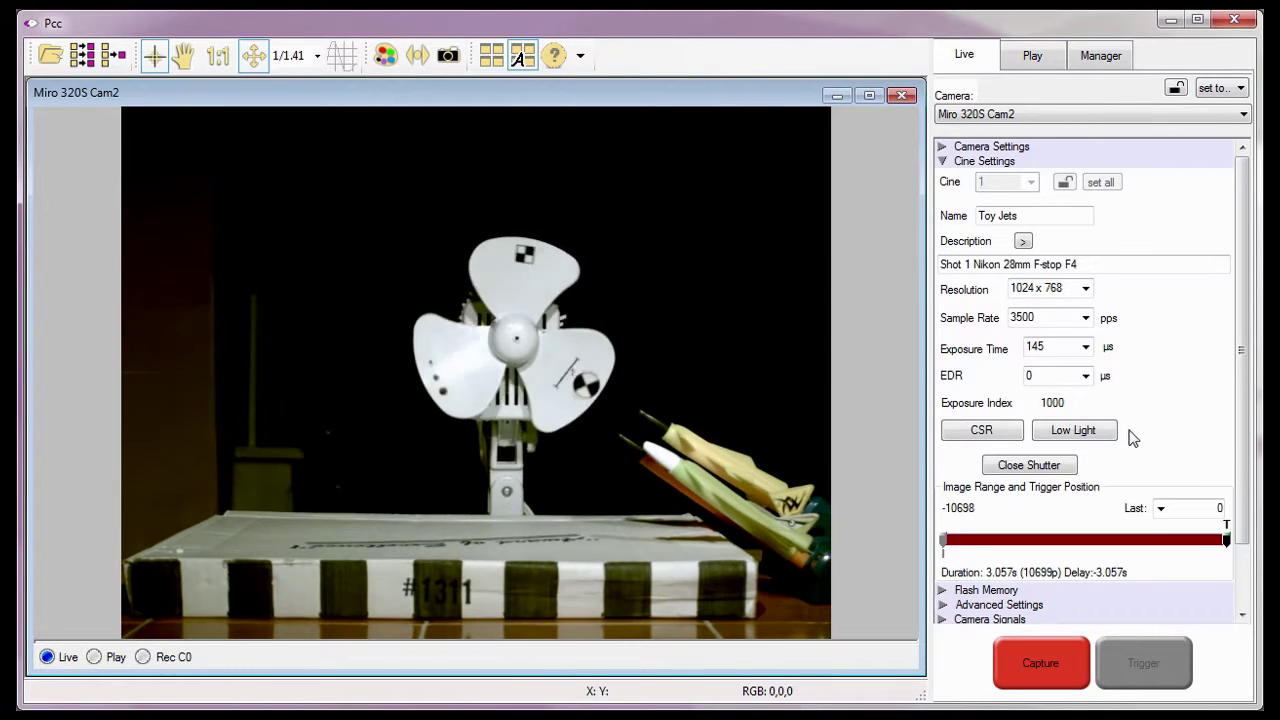
left_click(1088, 468)
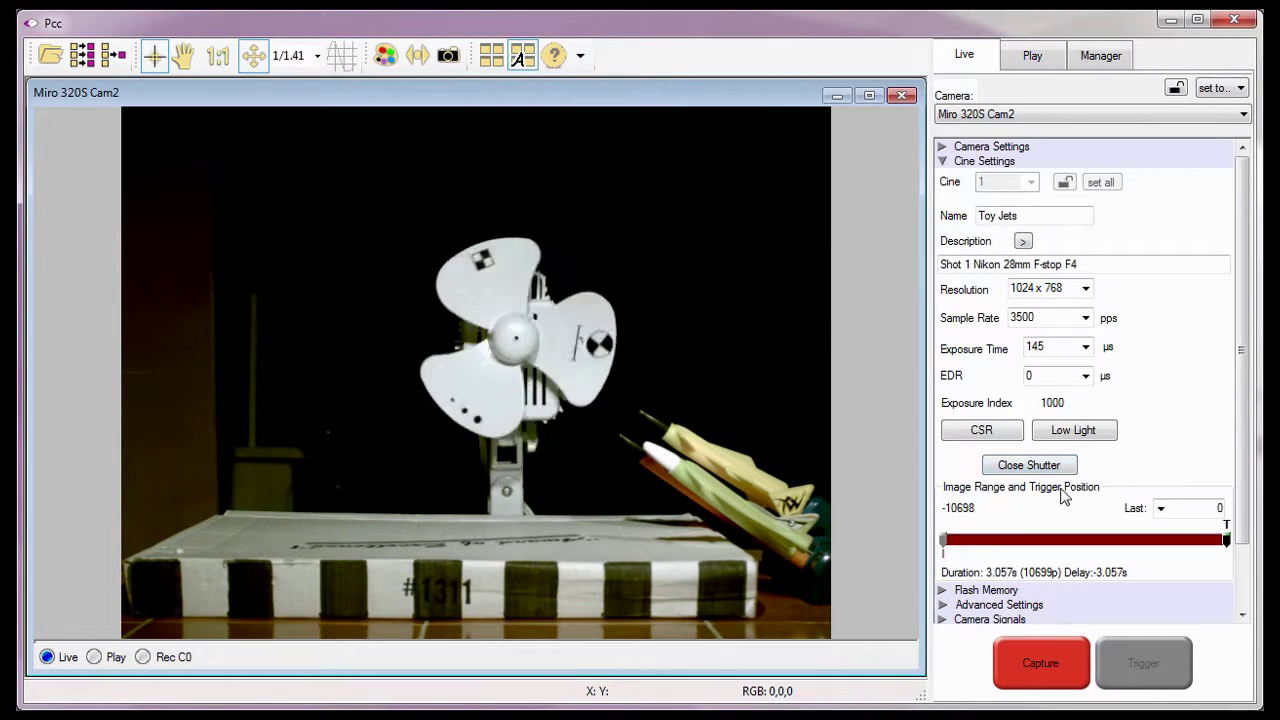
left_click(1033, 507)
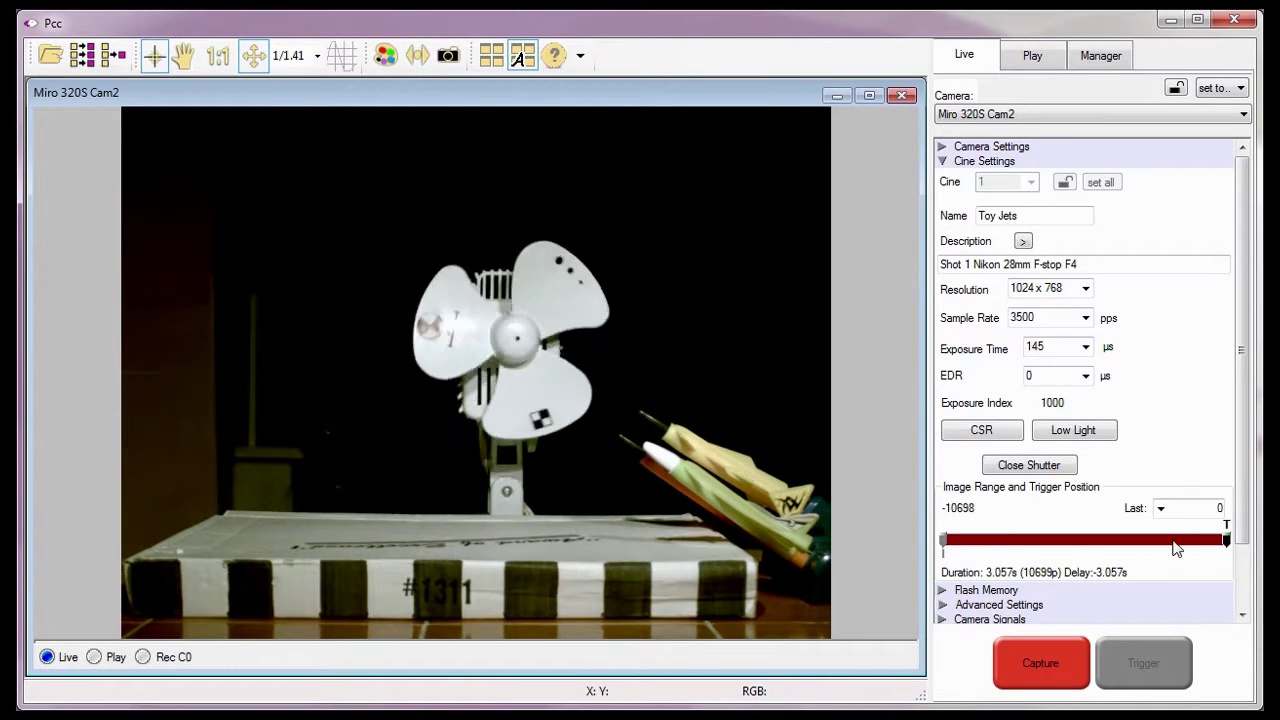
- Shift the recorded image range entirely past the trigger, with its first frame at about 14725 and its last at about 25423
left_click_drag(1226, 537, 943, 530)
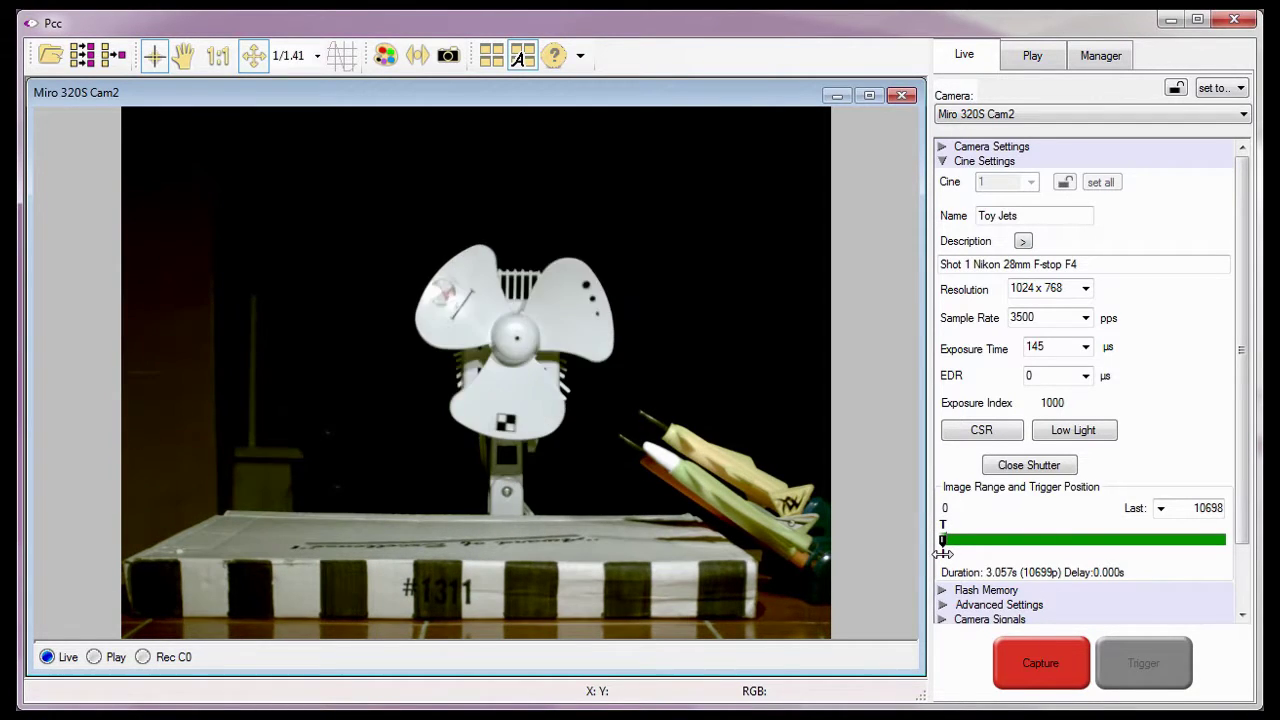
left_click_drag(943, 553, 988, 553)
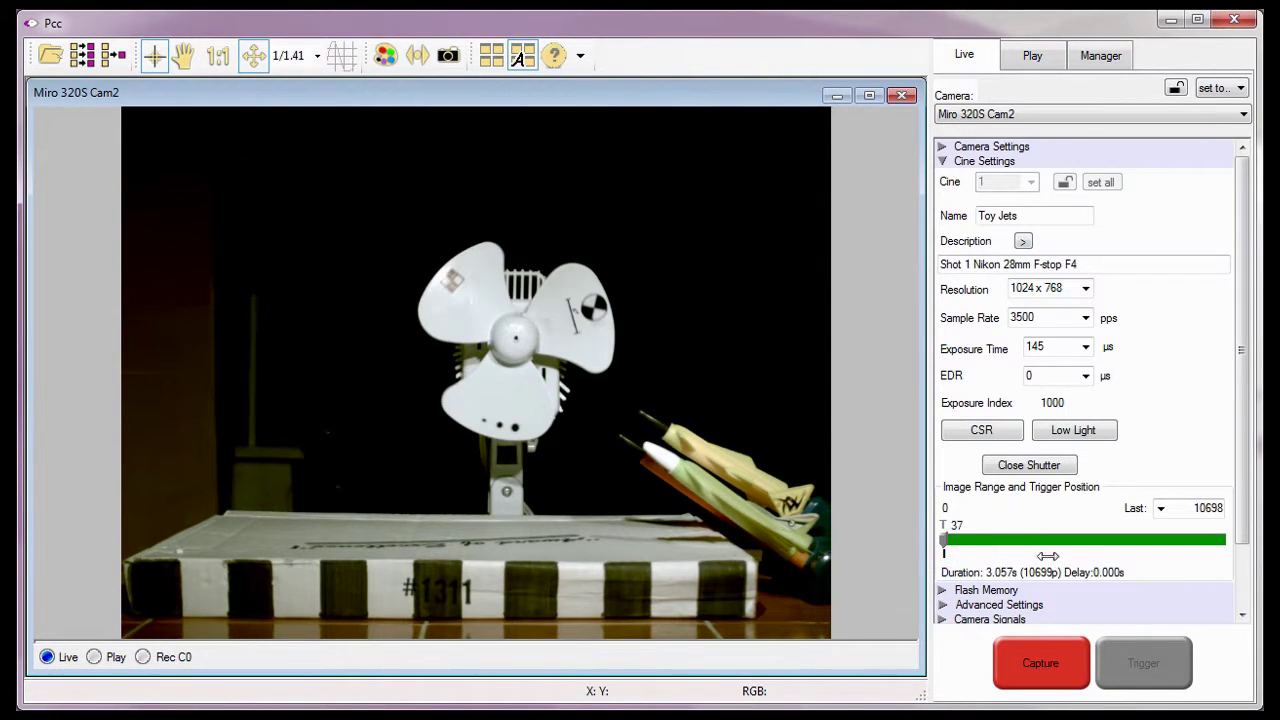
left_click_drag(1077, 553, 1016, 552)
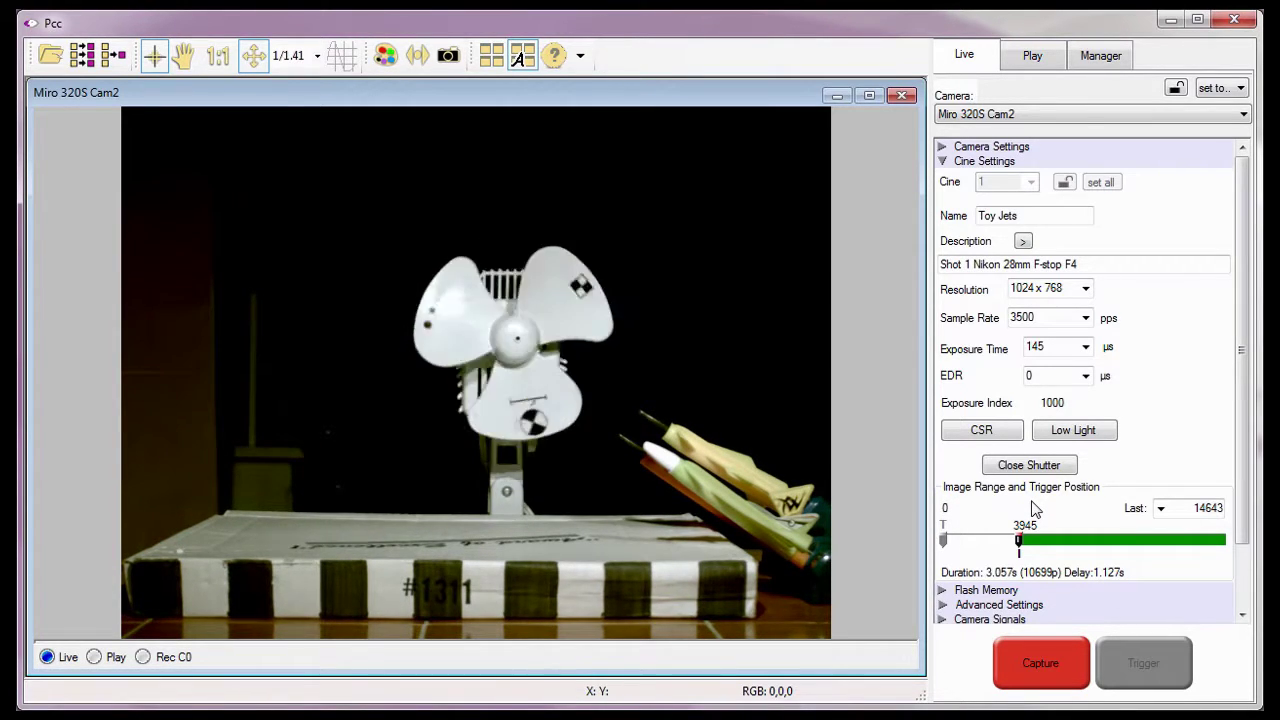
left_click(1218, 523)
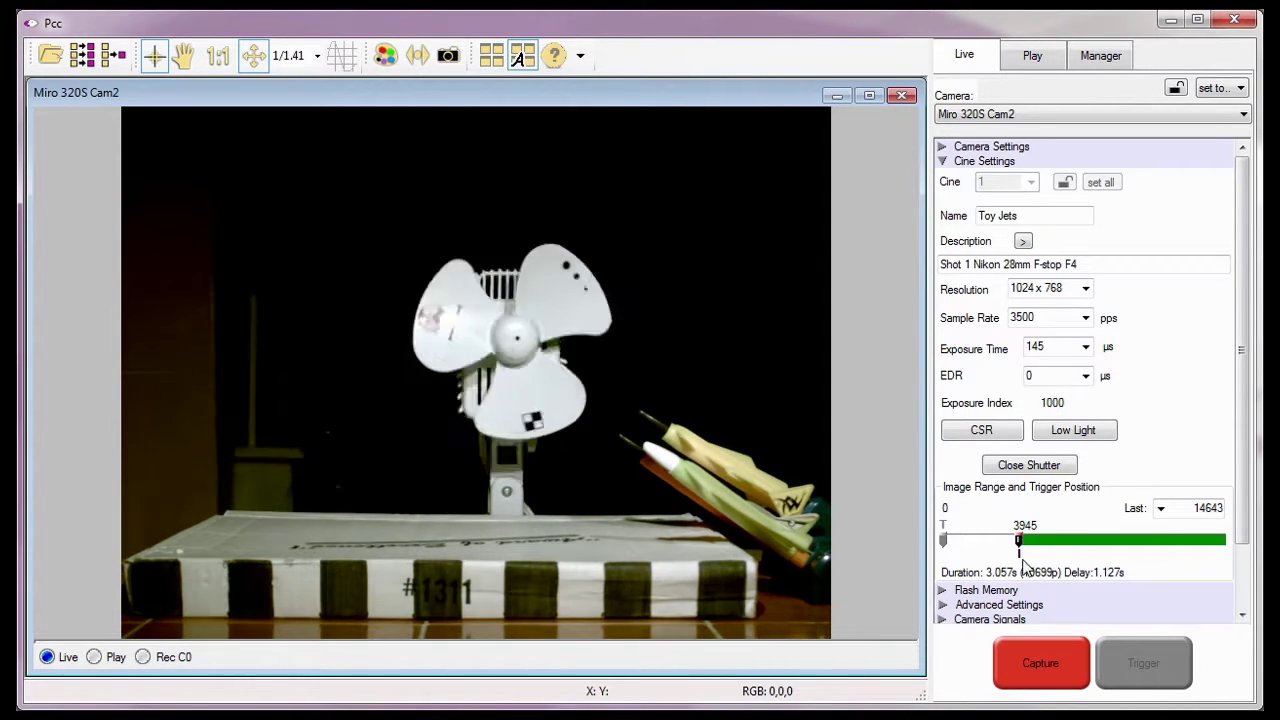
left_click_drag(1020, 550, 1125, 562)
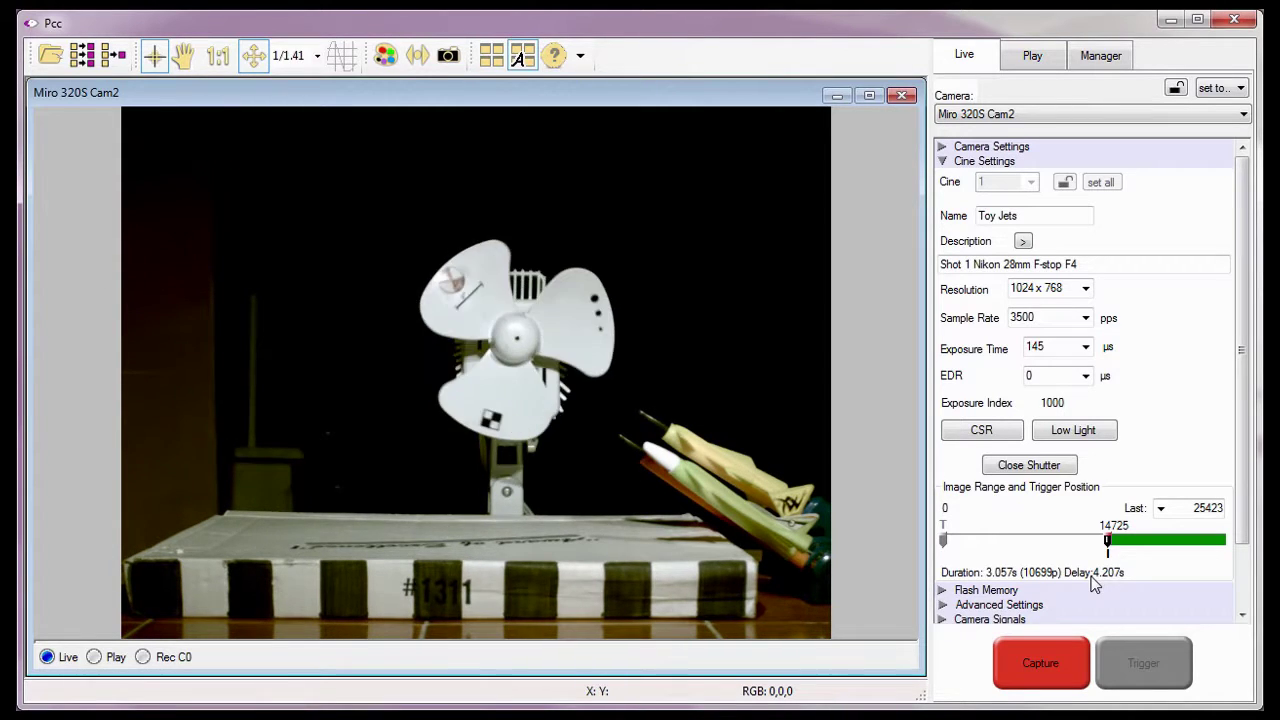
- Try the trigger at the start of the image range, at its end, and with the last frame at about 6029
left_click(1091, 576)
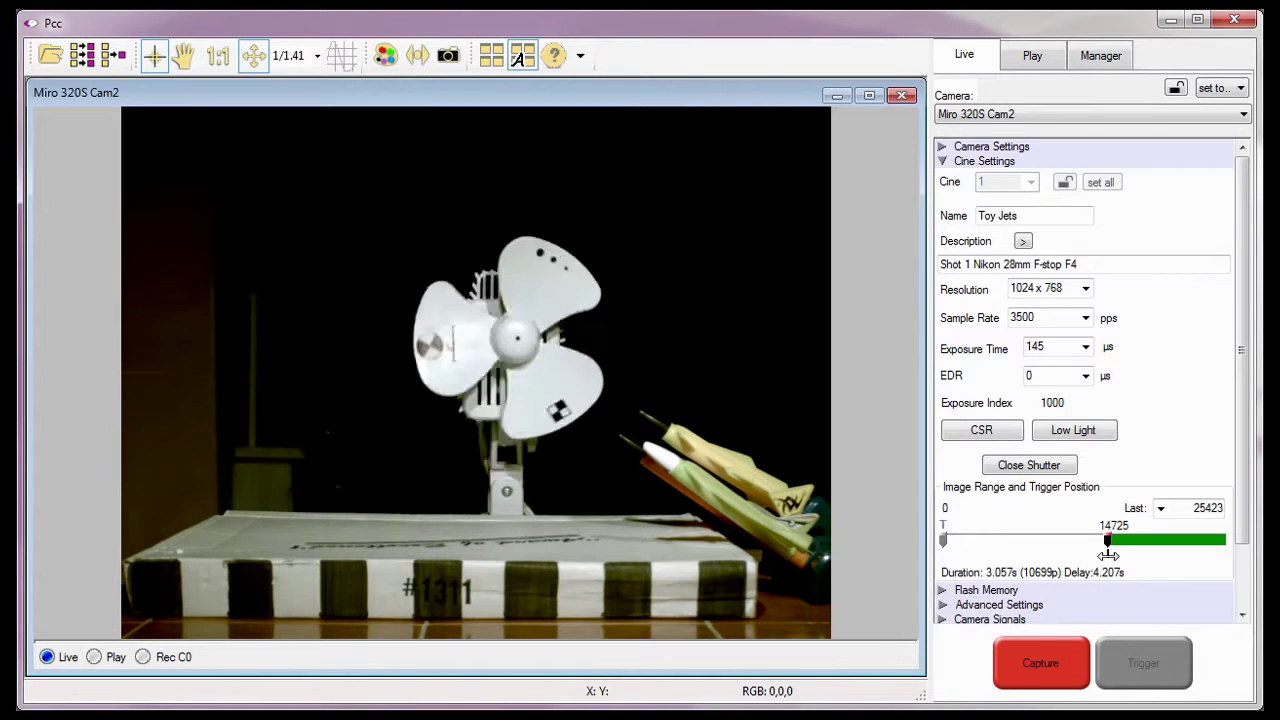
left_click_drag(1107, 554, 916, 556)
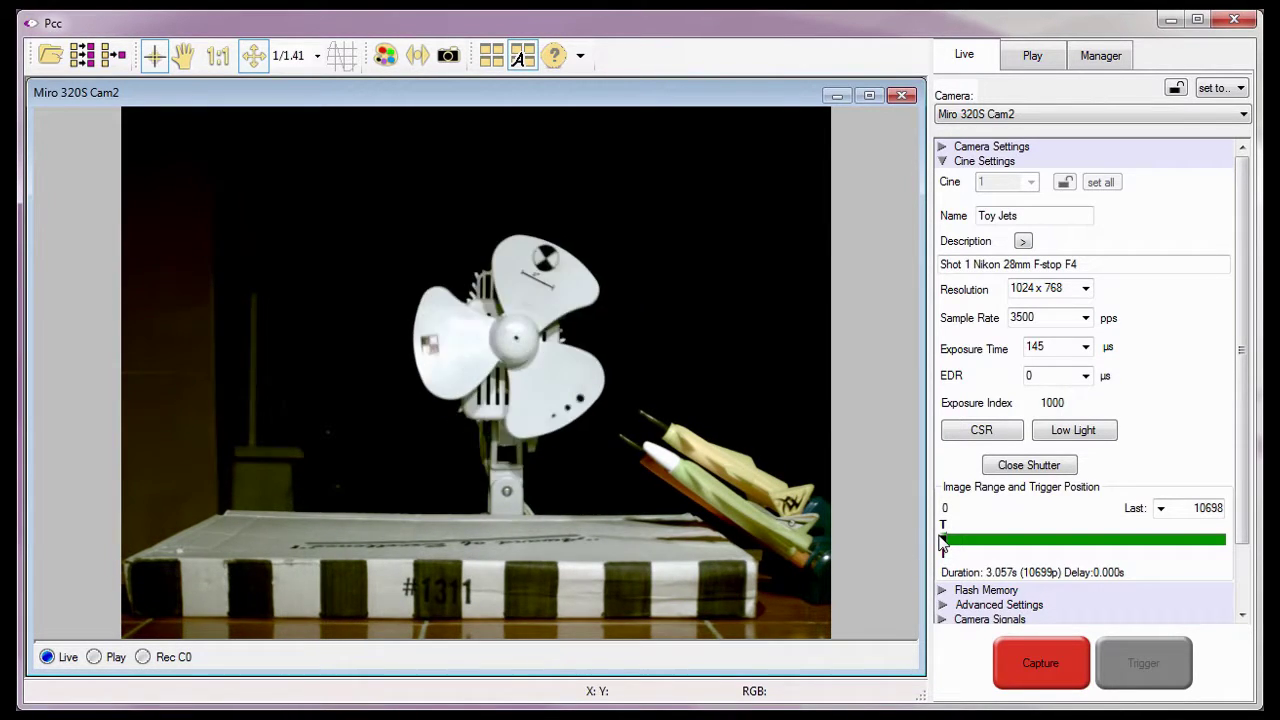
left_click_drag(944, 535, 1230, 527)
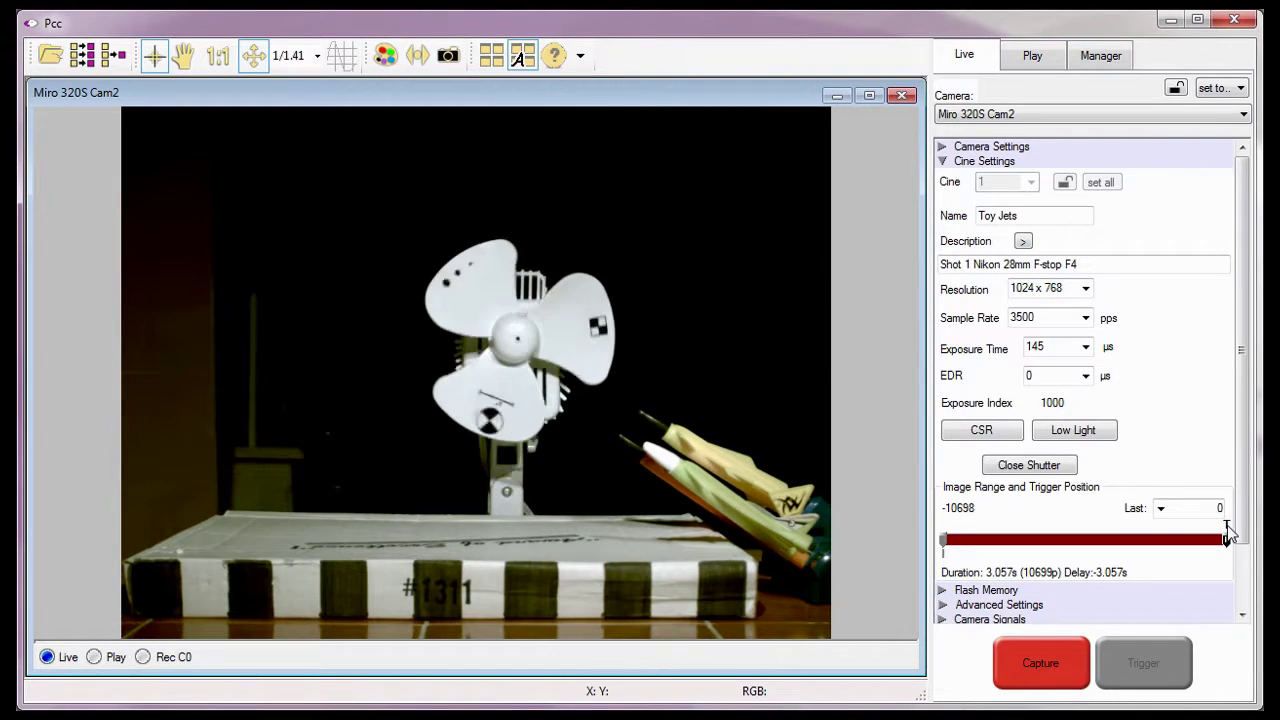
left_click_drag(1228, 535, 1067, 537)
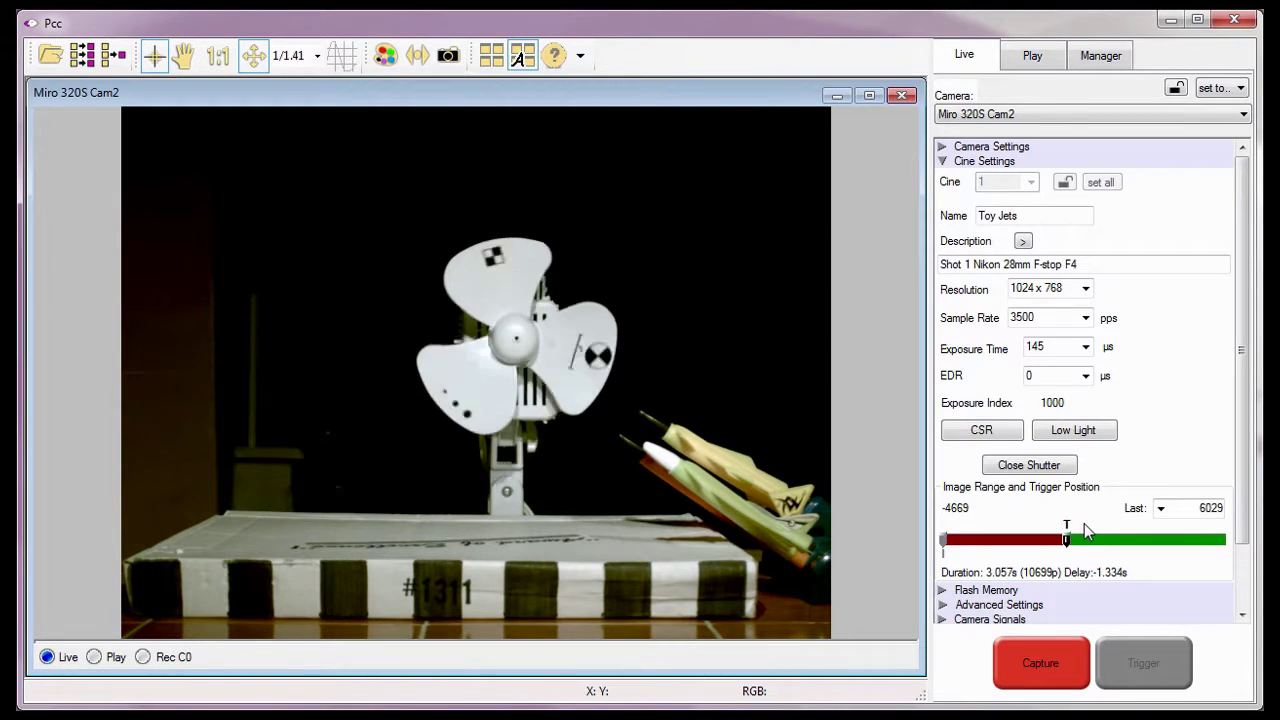
left_click(1216, 527)
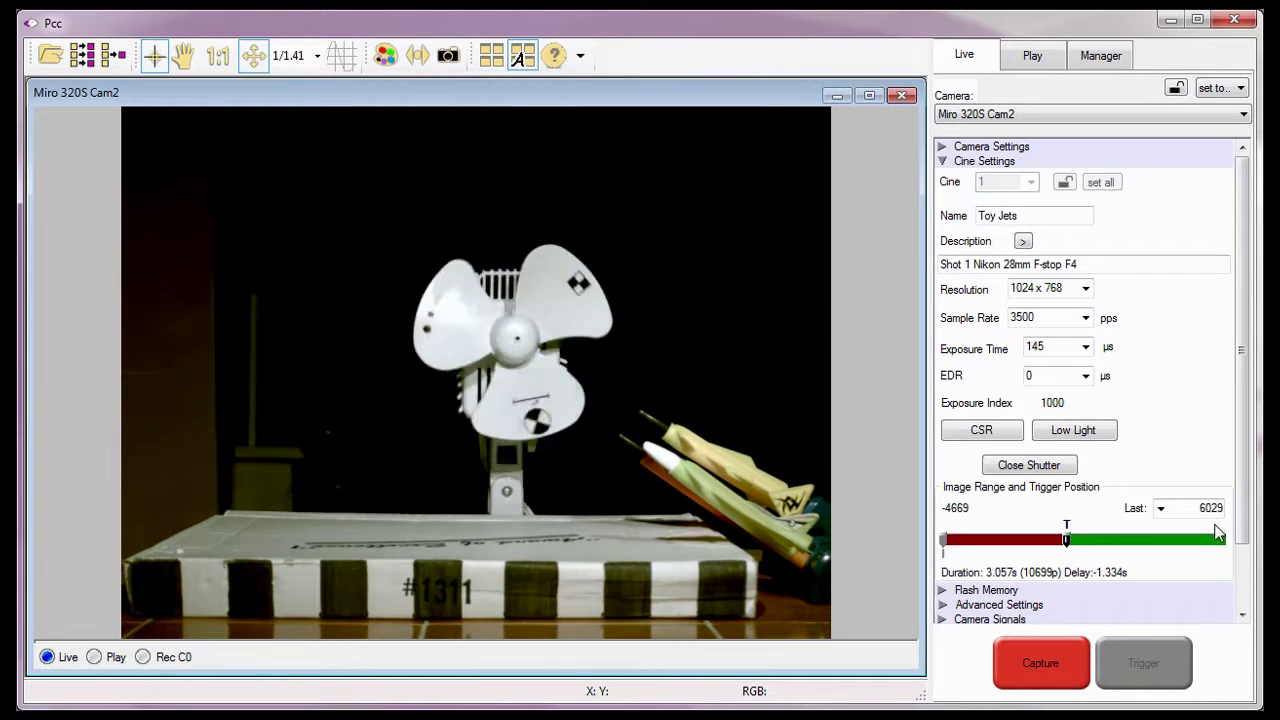
- Set the last image of the range to 5349 so the trigger sits midway through the recording
left_click(1161, 509)
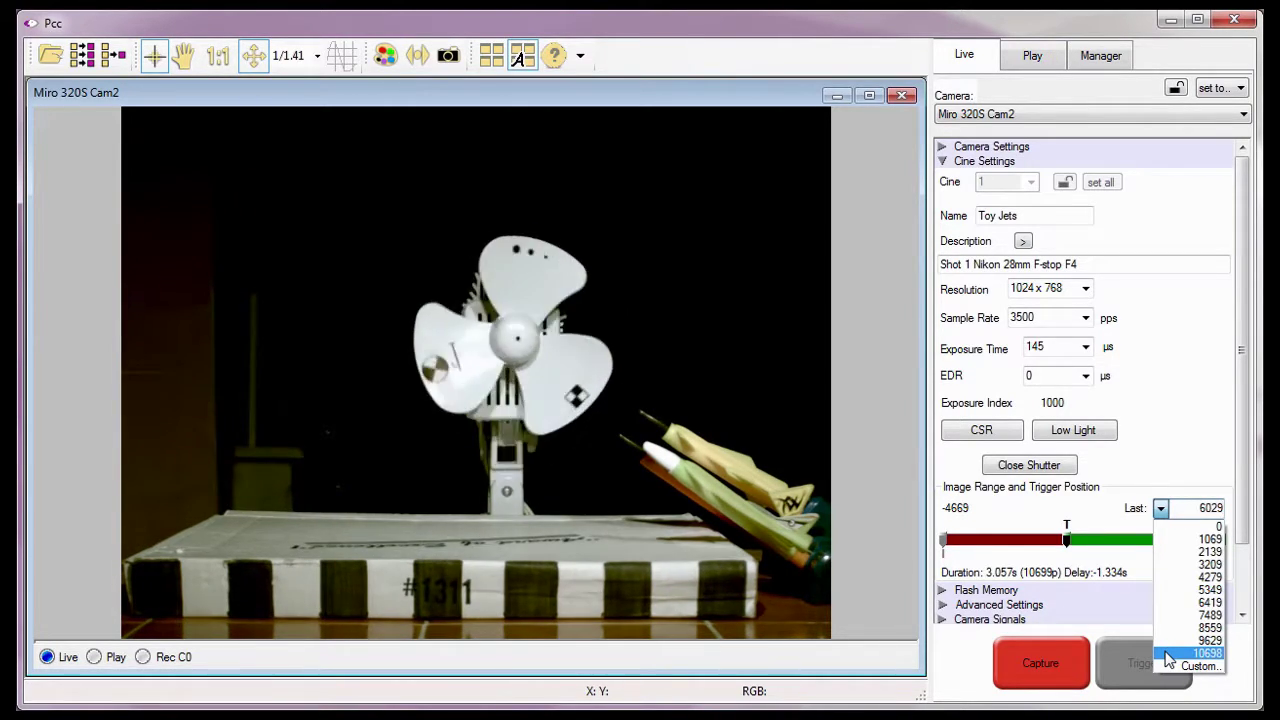
left_click(1176, 592)
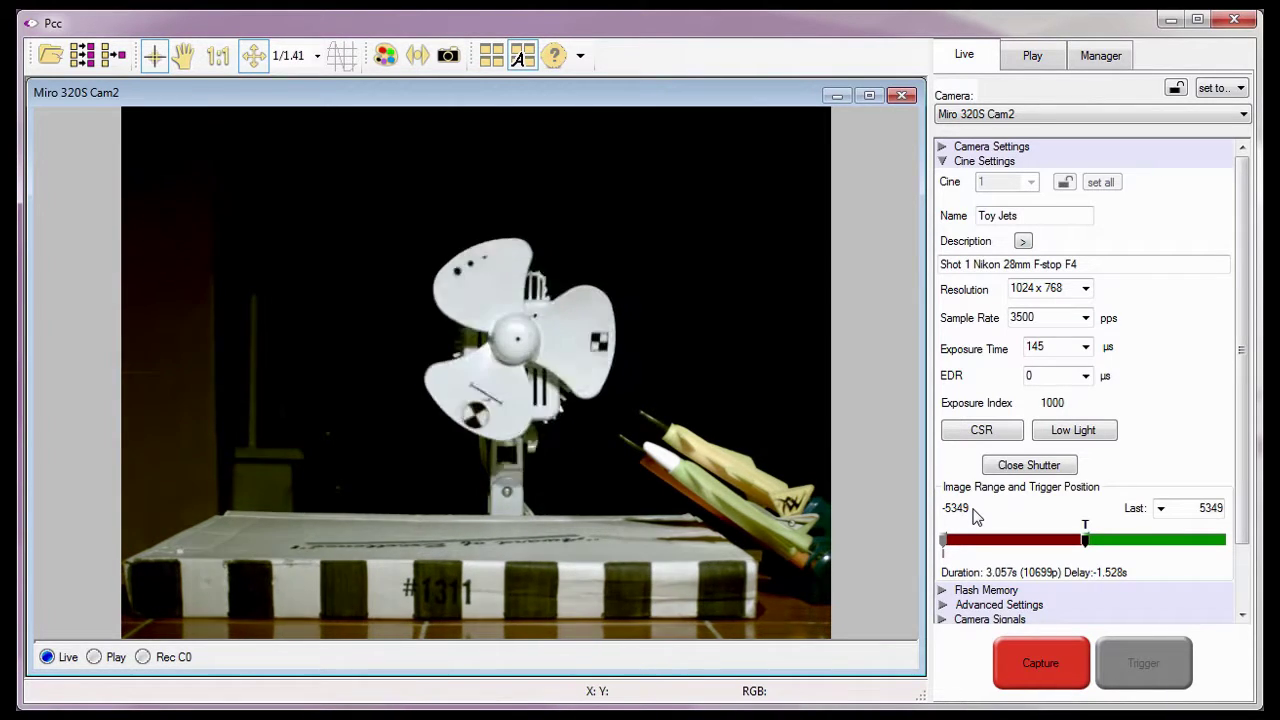
left_click(1089, 508)
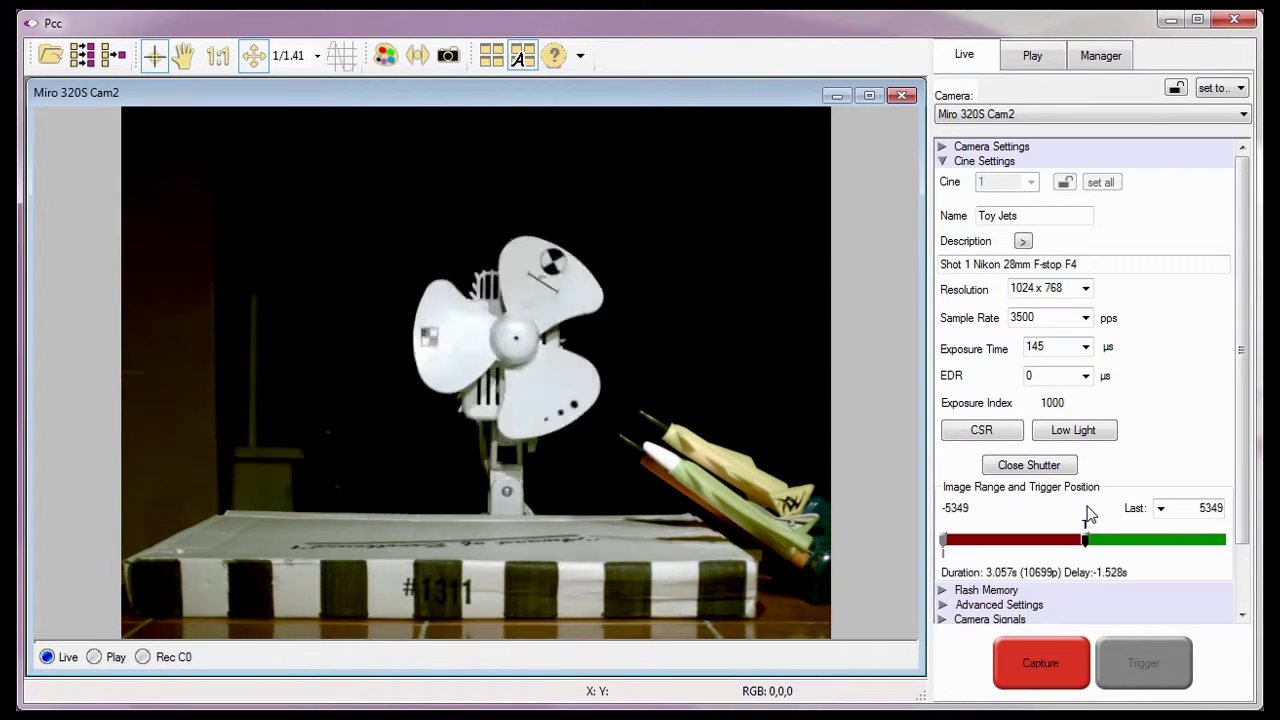
left_click(1210, 530)
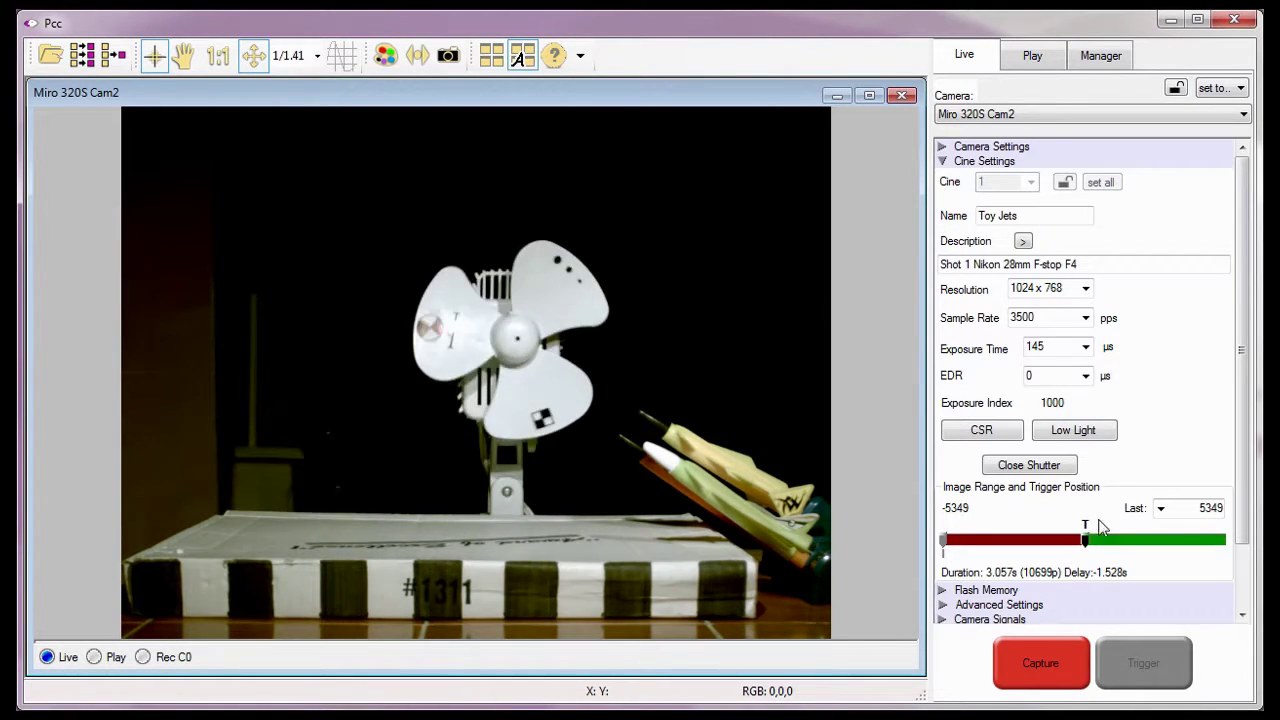
- Start capturing the Toy Jets cine on the Miro 320S Cam2
left_click(1015, 528)
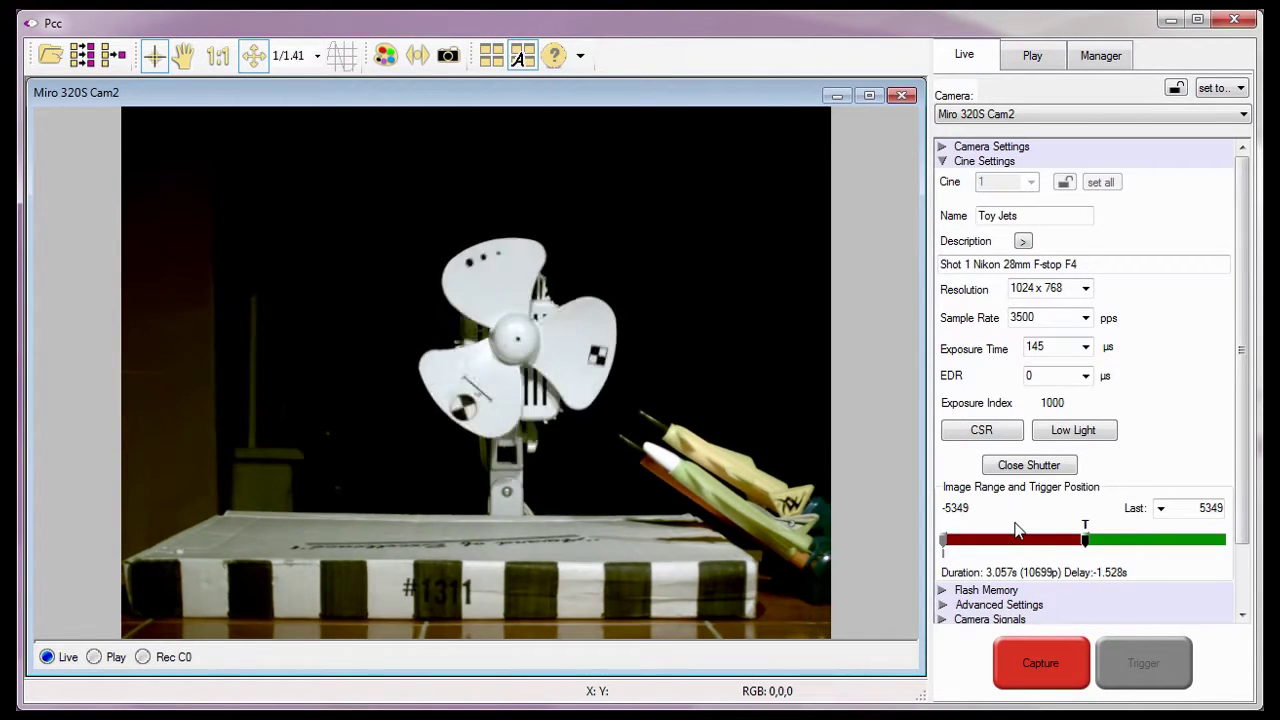
left_click(1029, 663)
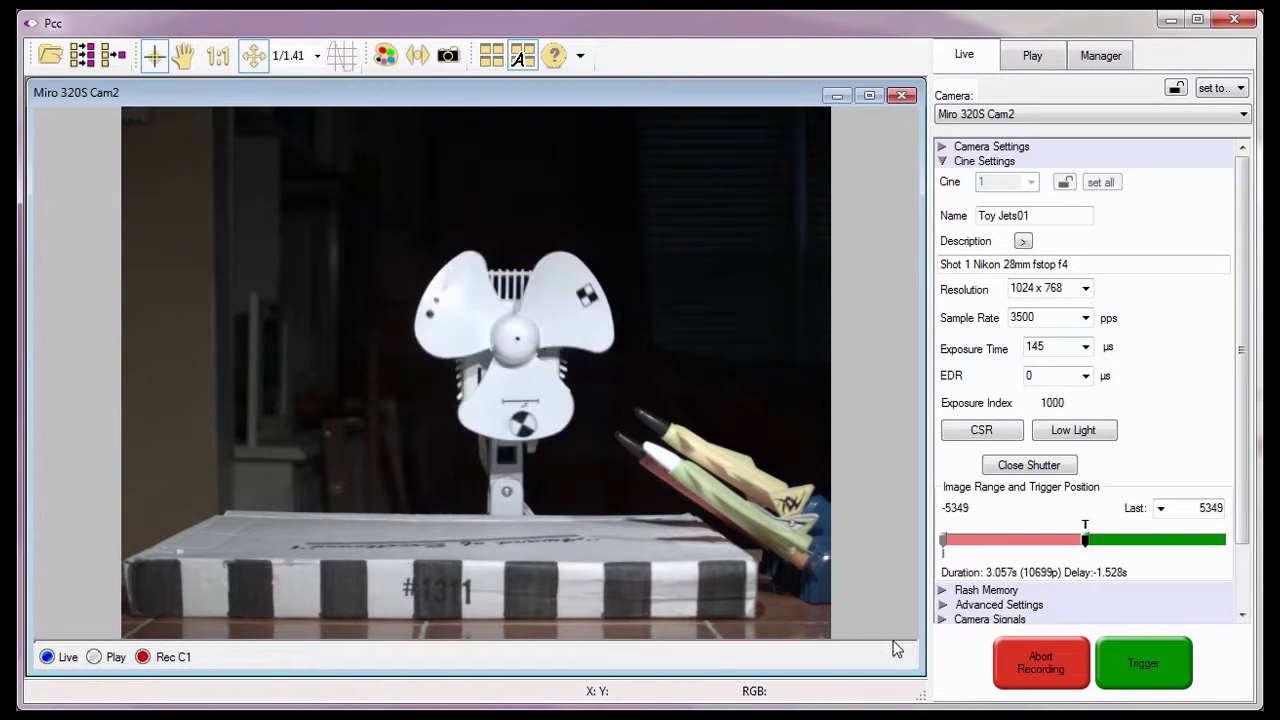
left_click(973, 658)
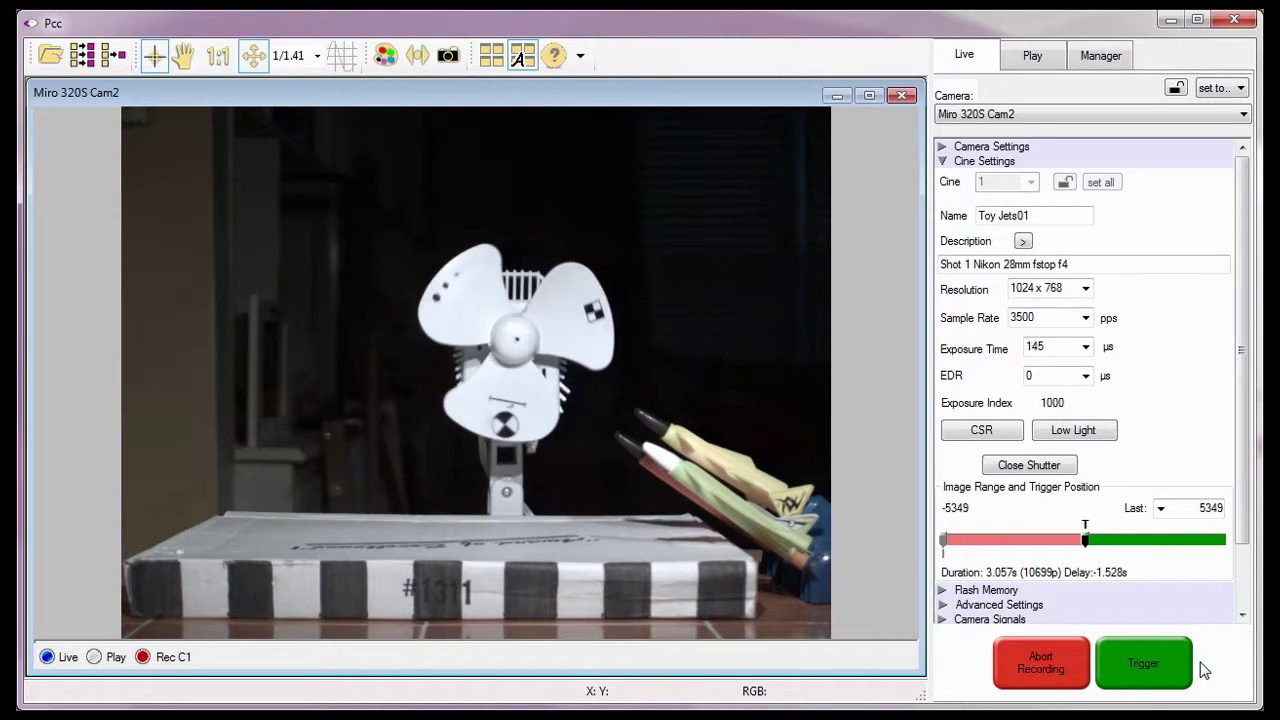
- Examine the Image-Based Auto-Trigger options and the trigger edge and filter time in the Camera Signals settings
left_click_drag(1240, 519, 1240, 597)
left_click(1022, 588)
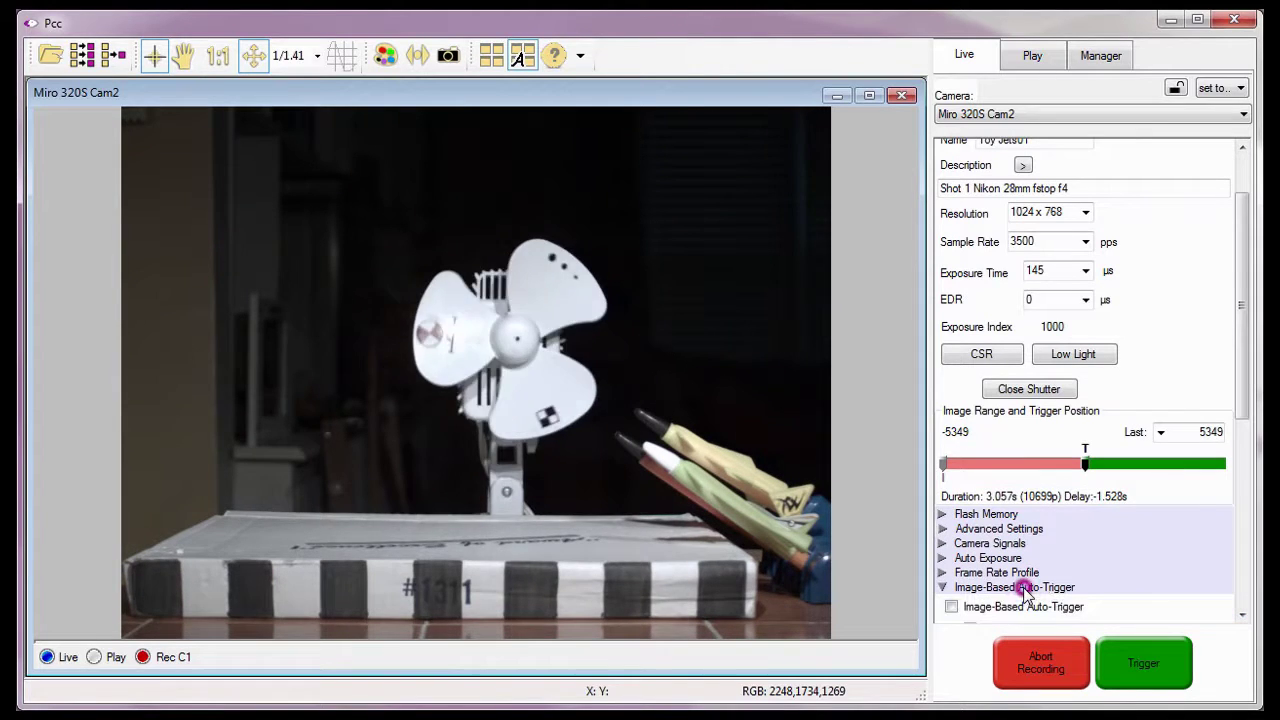
mouse_move(1246, 409)
left_mouse_down()
mouse_move(1253, 563)
mouse_move(1194, 463)
left_mouse_up()
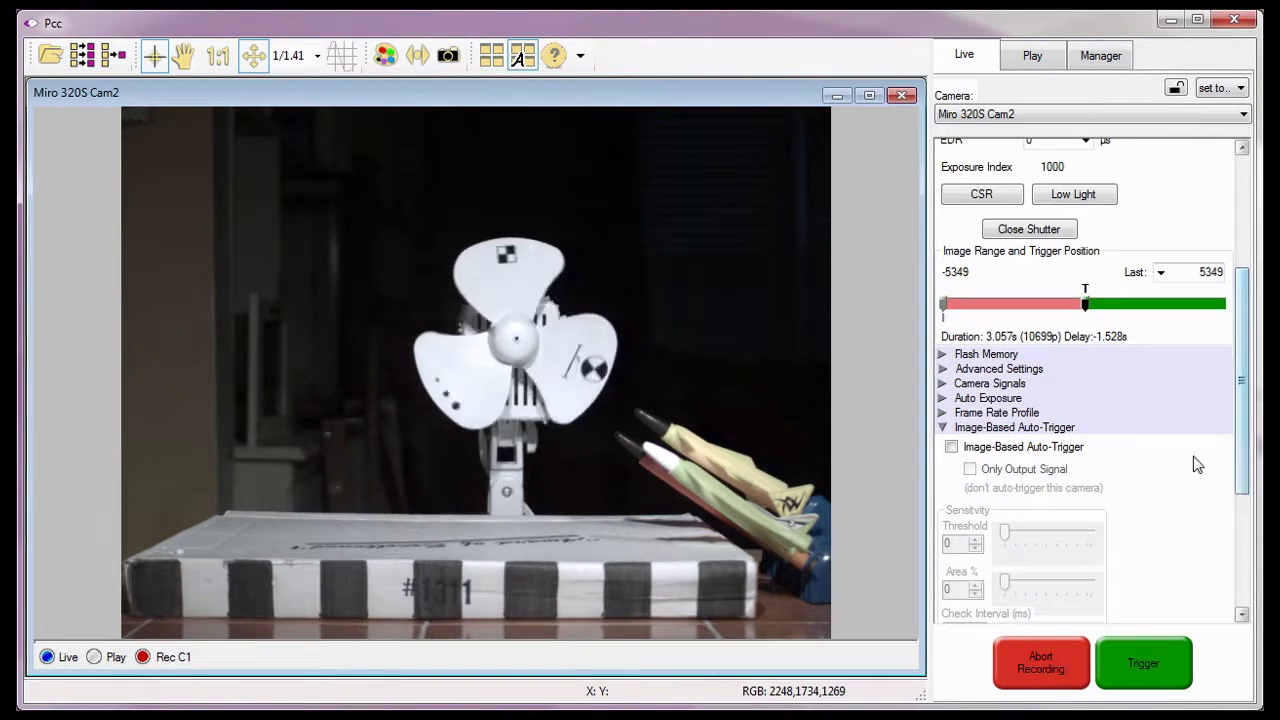
left_click(993, 428)
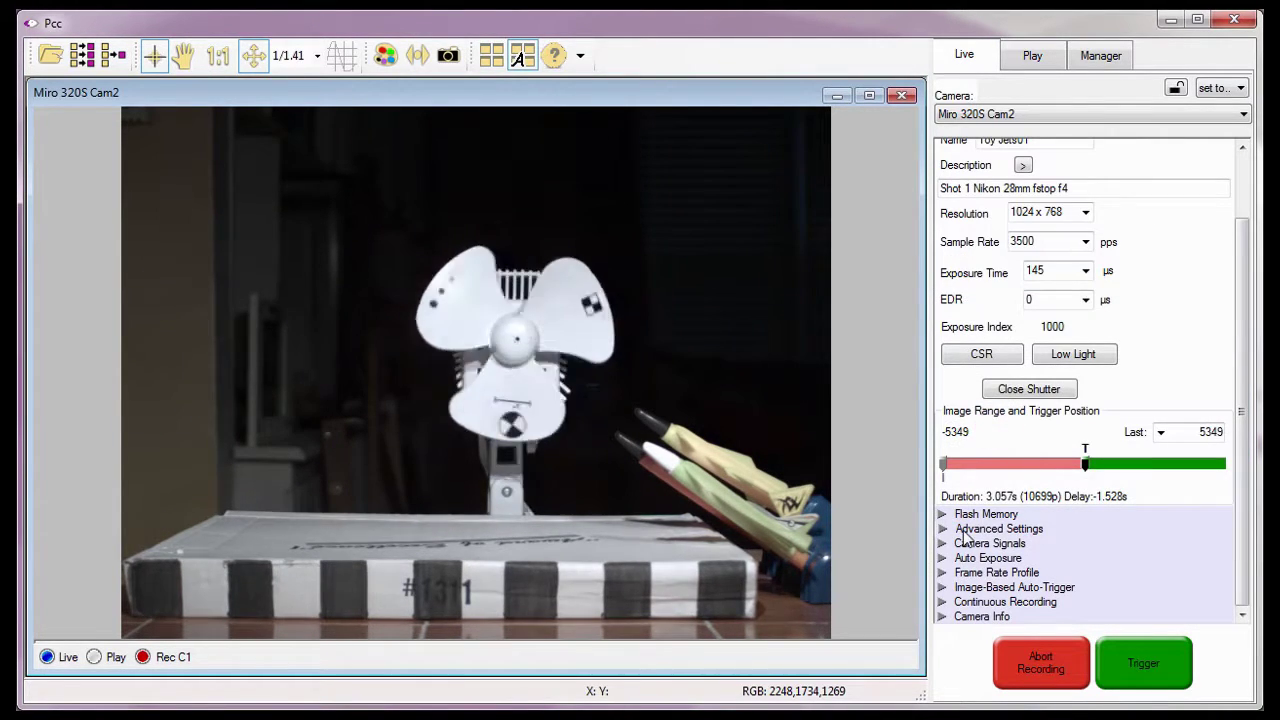
left_click(940, 545)
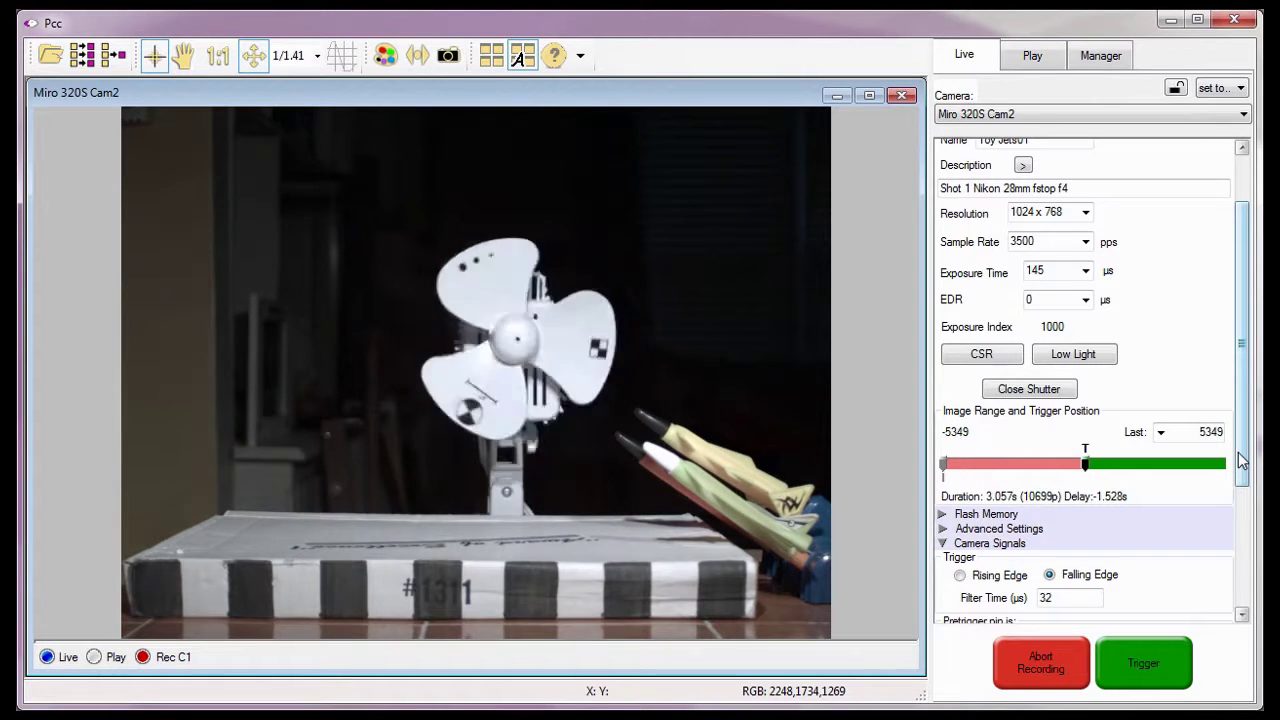
left_click(943, 544)
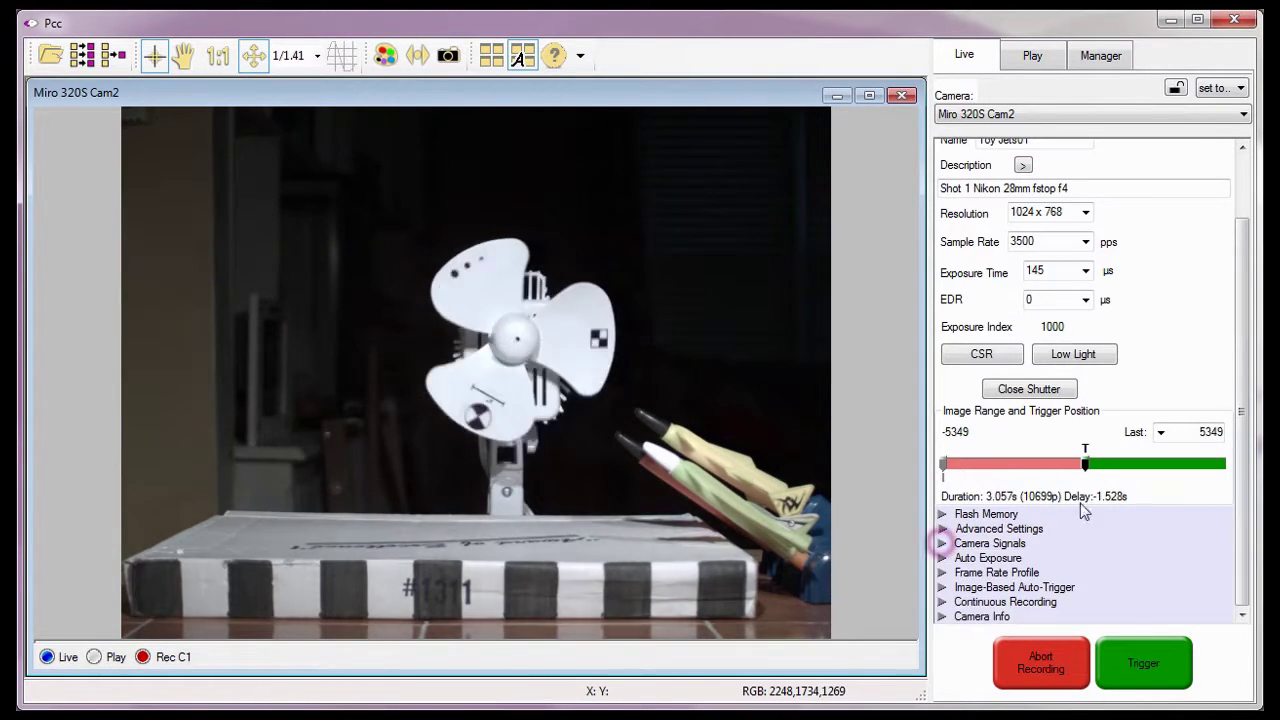
left_click_drag(1247, 420, 1247, 288)
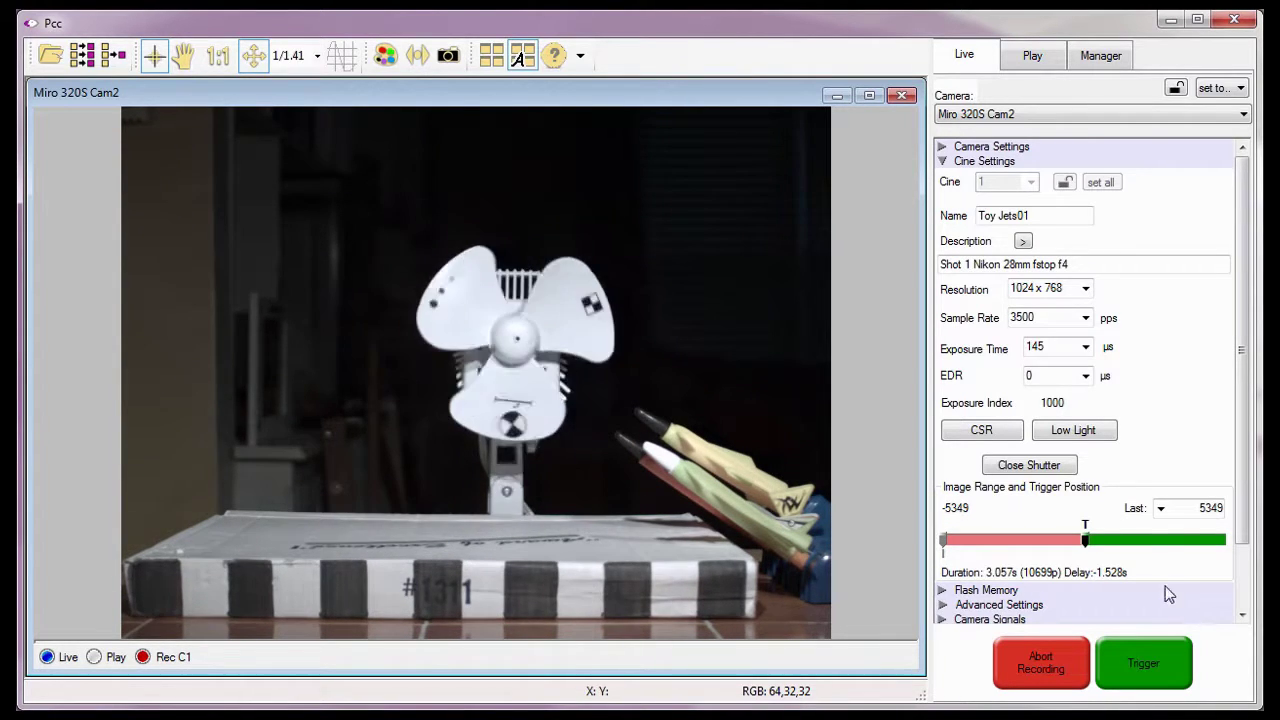
- Trigger the camera while it is recording the toy jets shot
left_click(1147, 527)
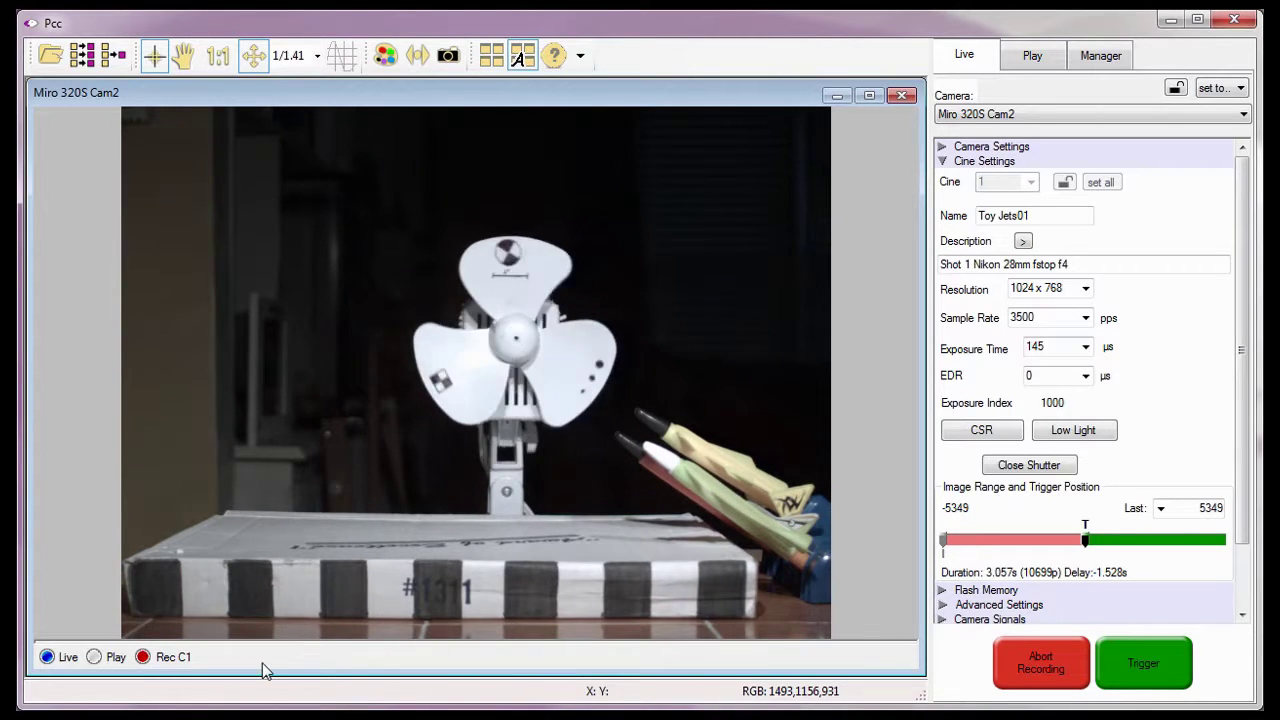
left_click(155, 663)
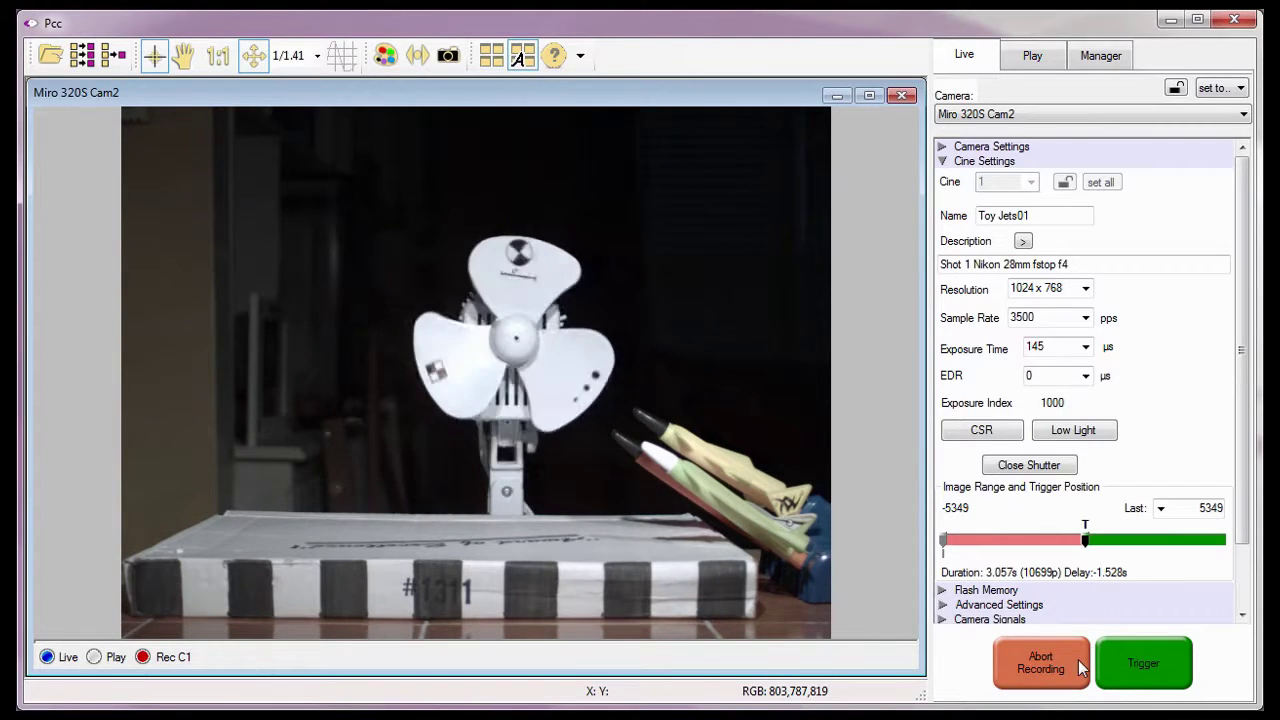
left_click(1138, 663)
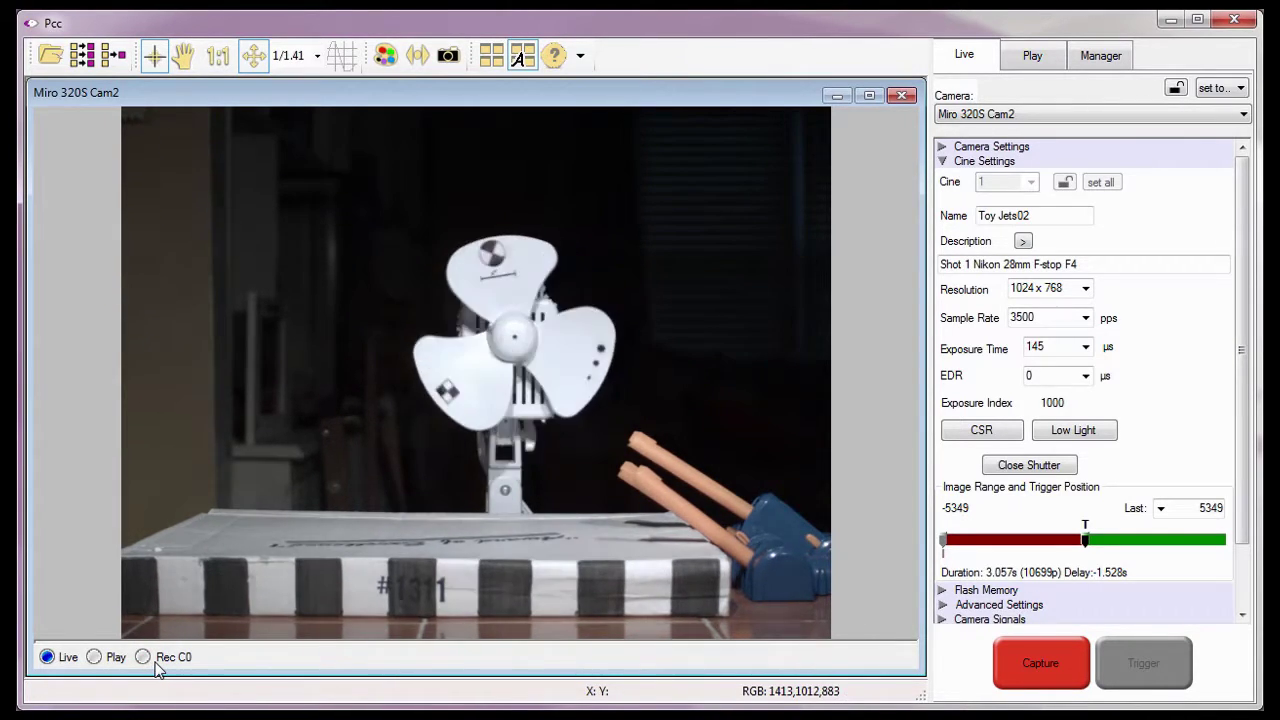
left_click(1017, 529)
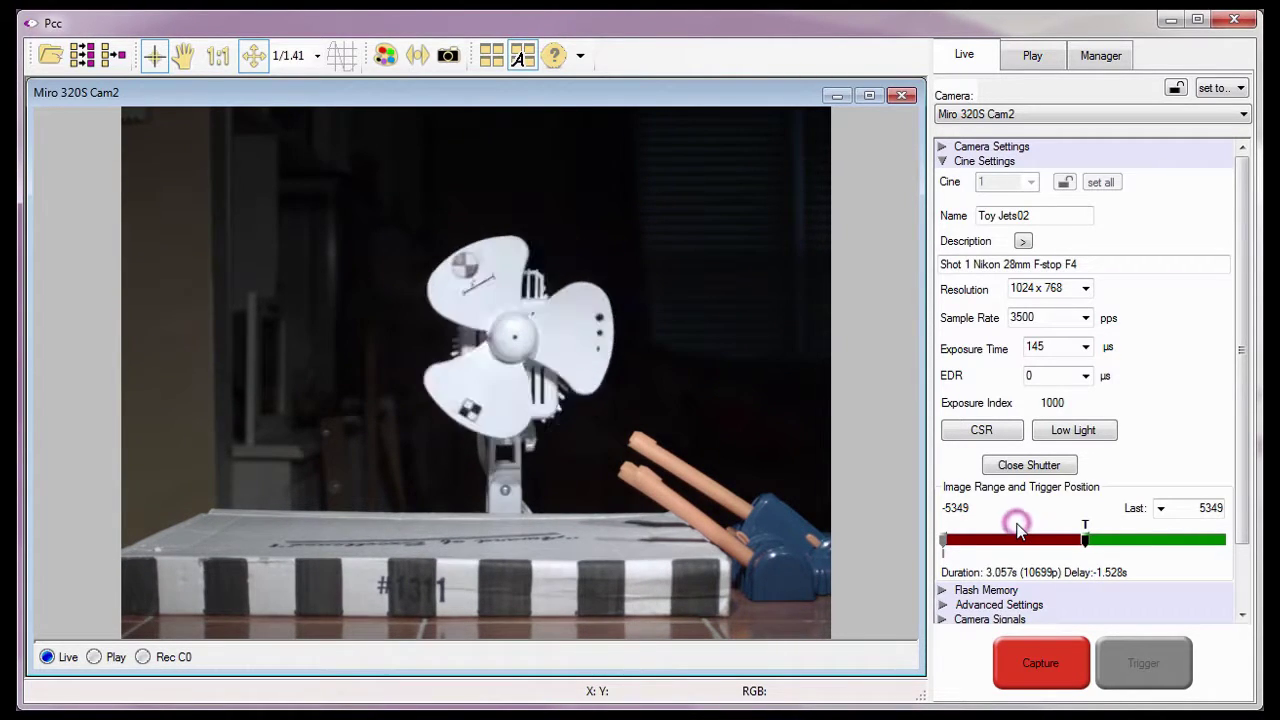
left_click(1140, 531)
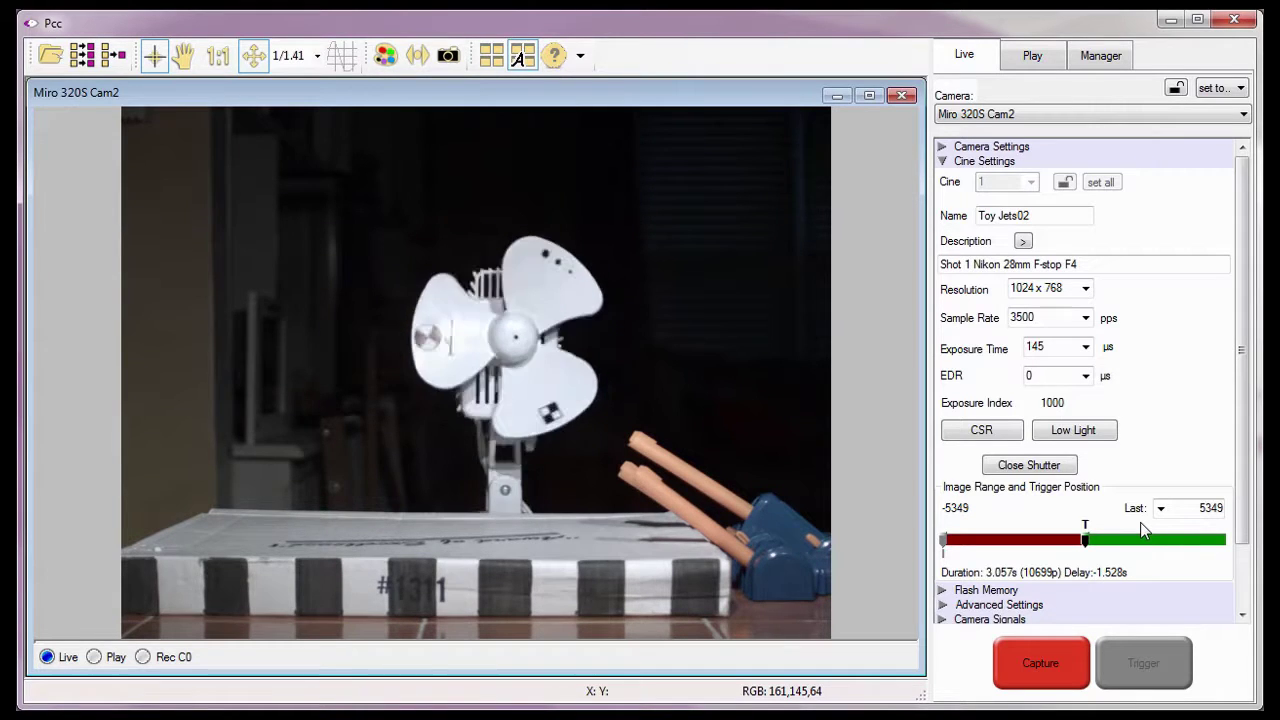
left_click(972, 670)
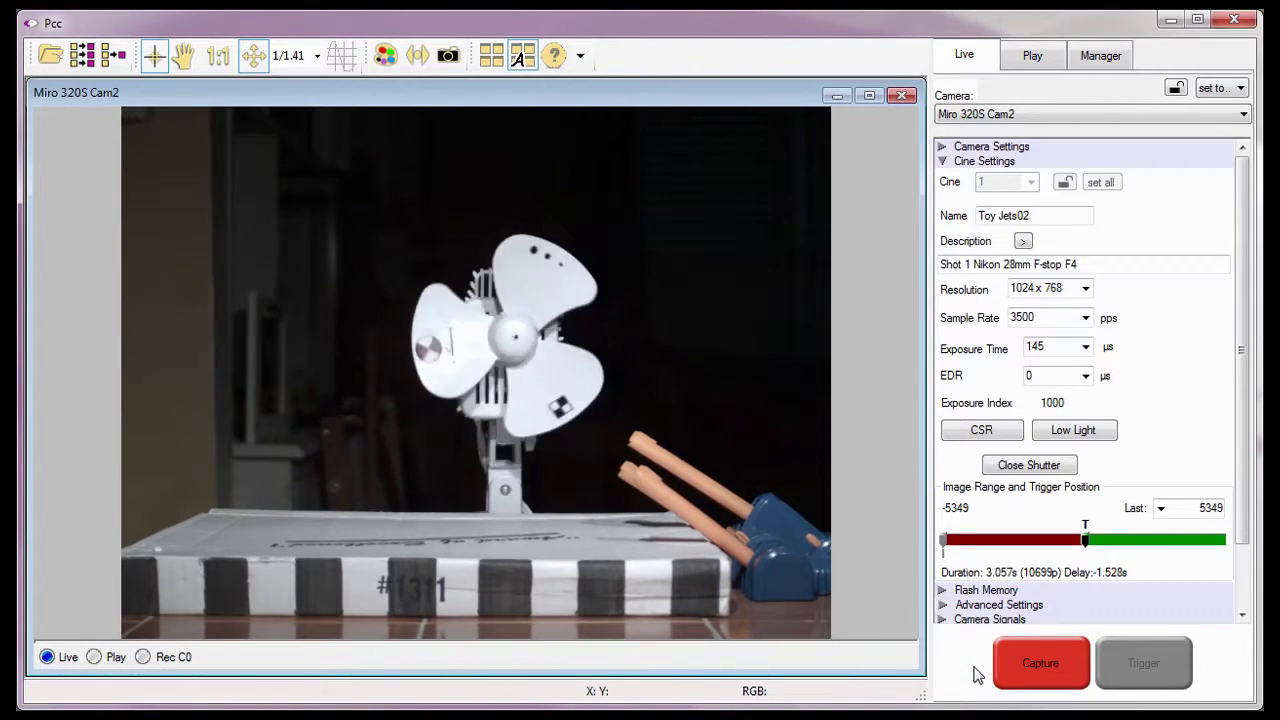
- Show the managed cameras and files and locate Cine 1 stored on the Miro 320S Cam2
left_click(1086, 58)
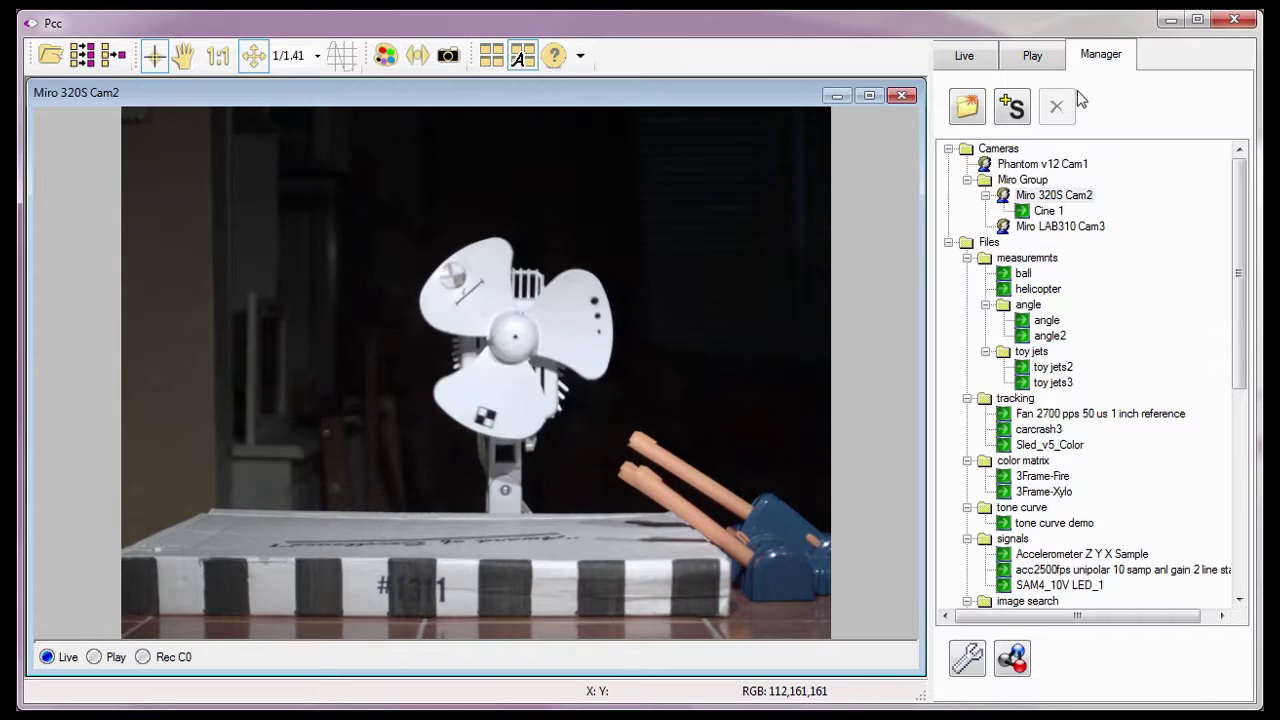
left_click(1025, 213)
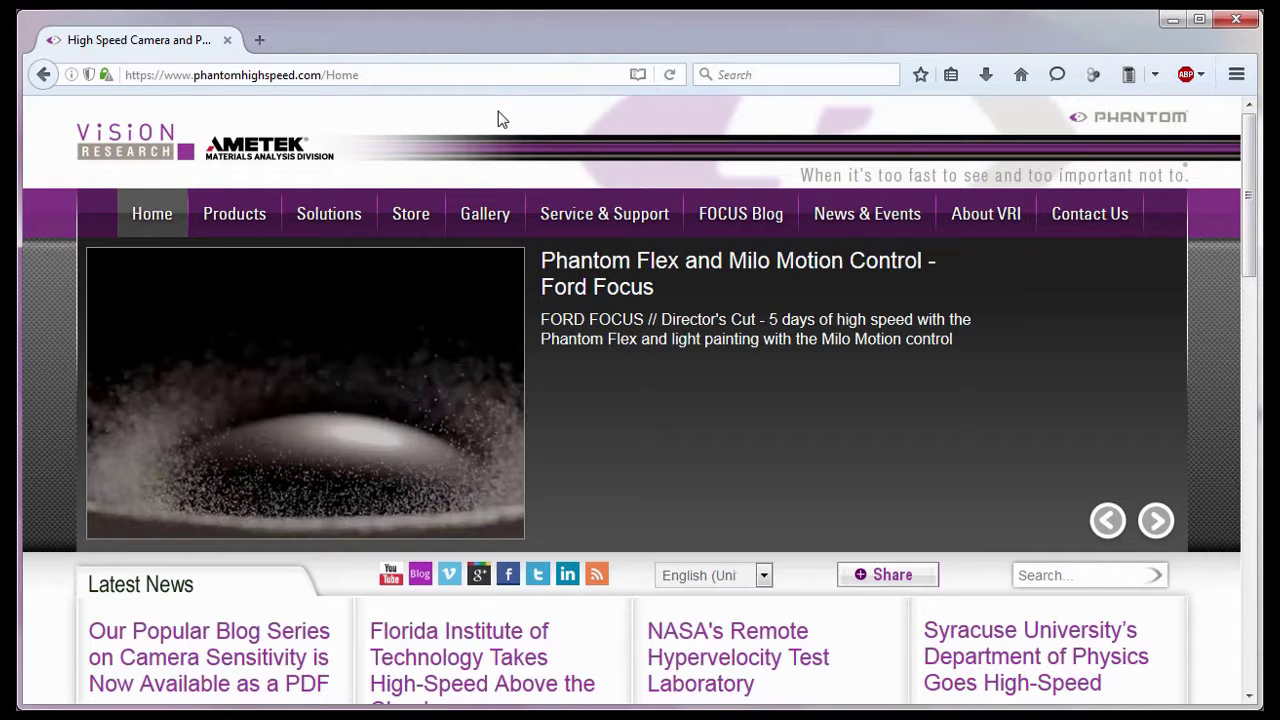
- Switch to the browser on phantomhighspeed.com and open the Training page under Service & Support
left_click(187, 80)
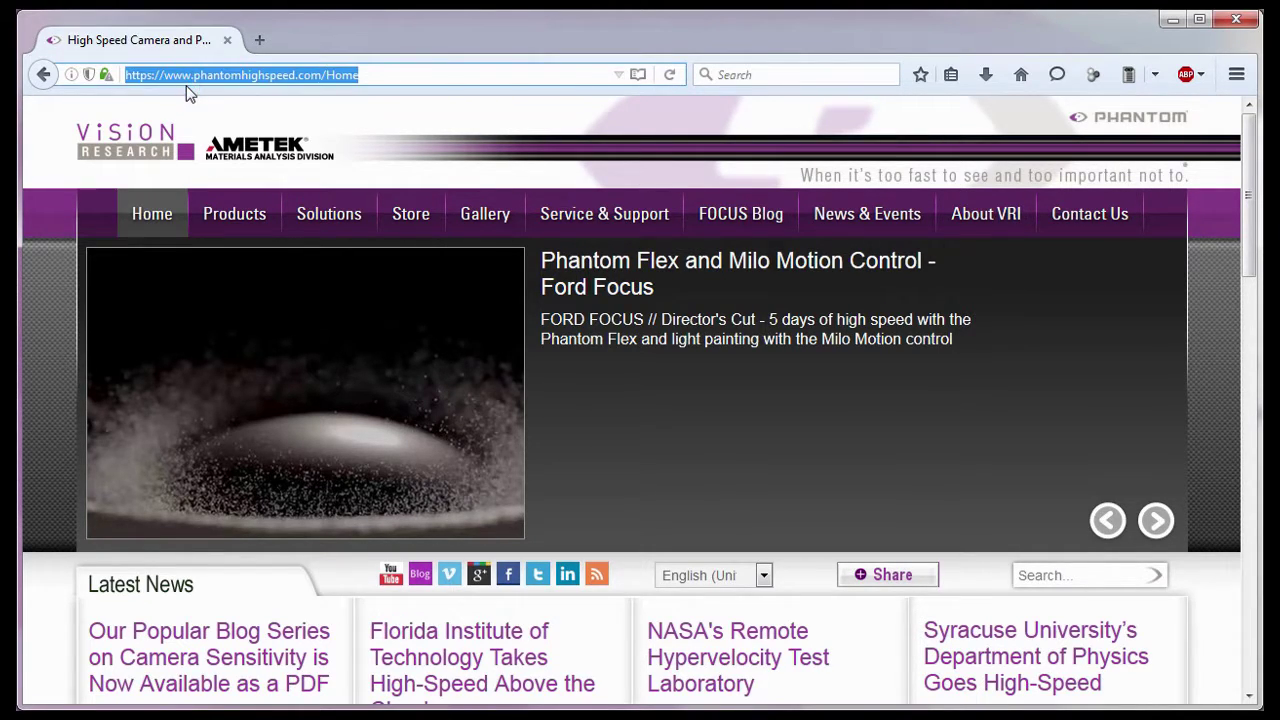
mouse_move(580, 222)
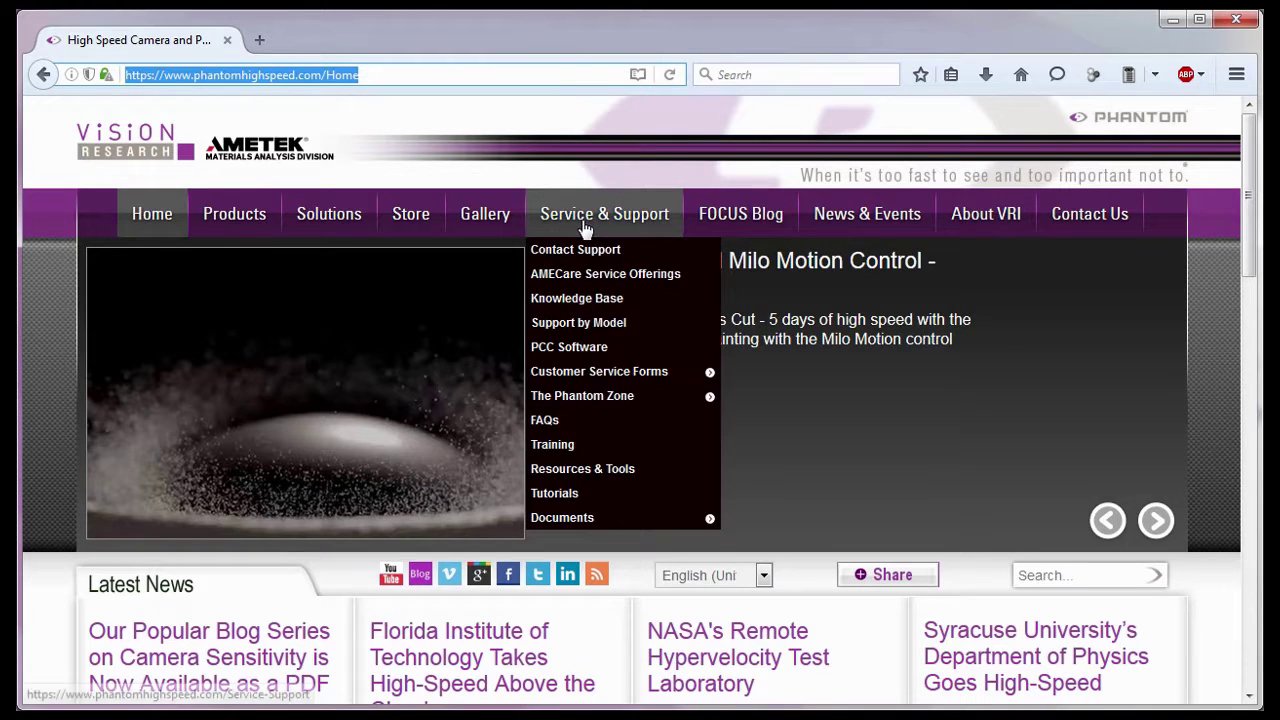
left_click(583, 446)
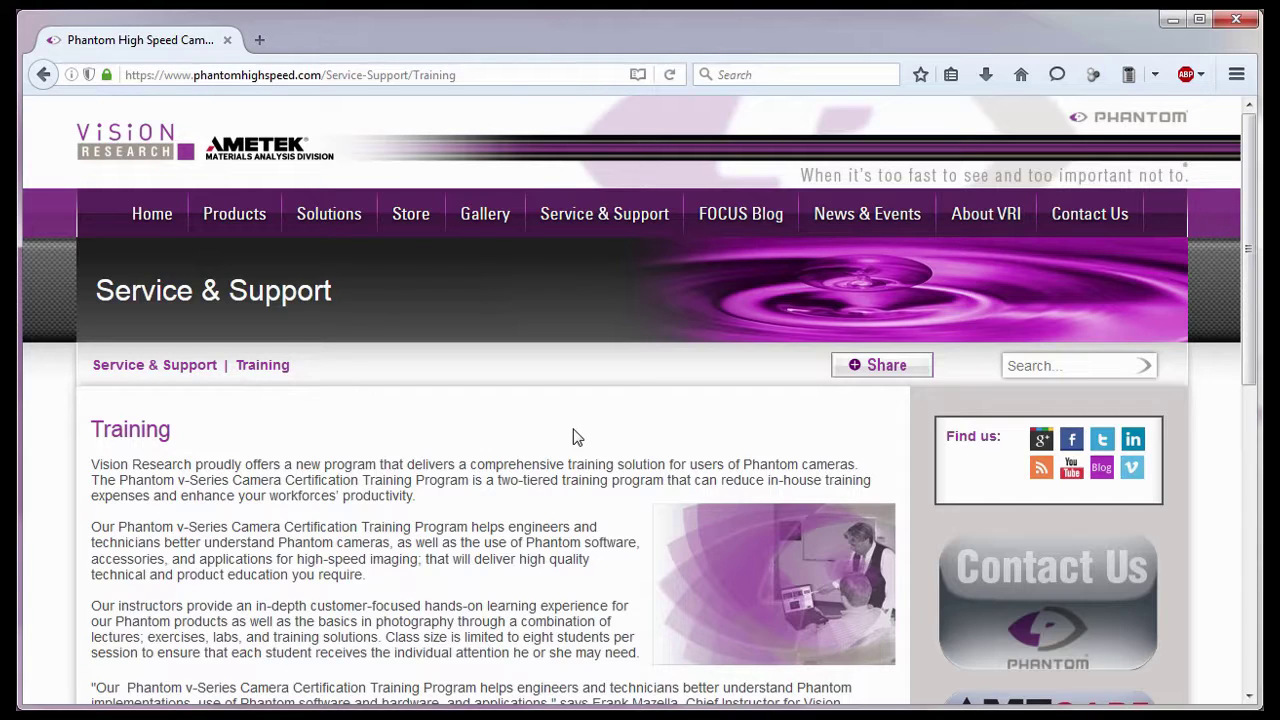
- Open the website's North American Sales contacts page, followed by its International Sales contacts page
mouse_move(1065, 222)
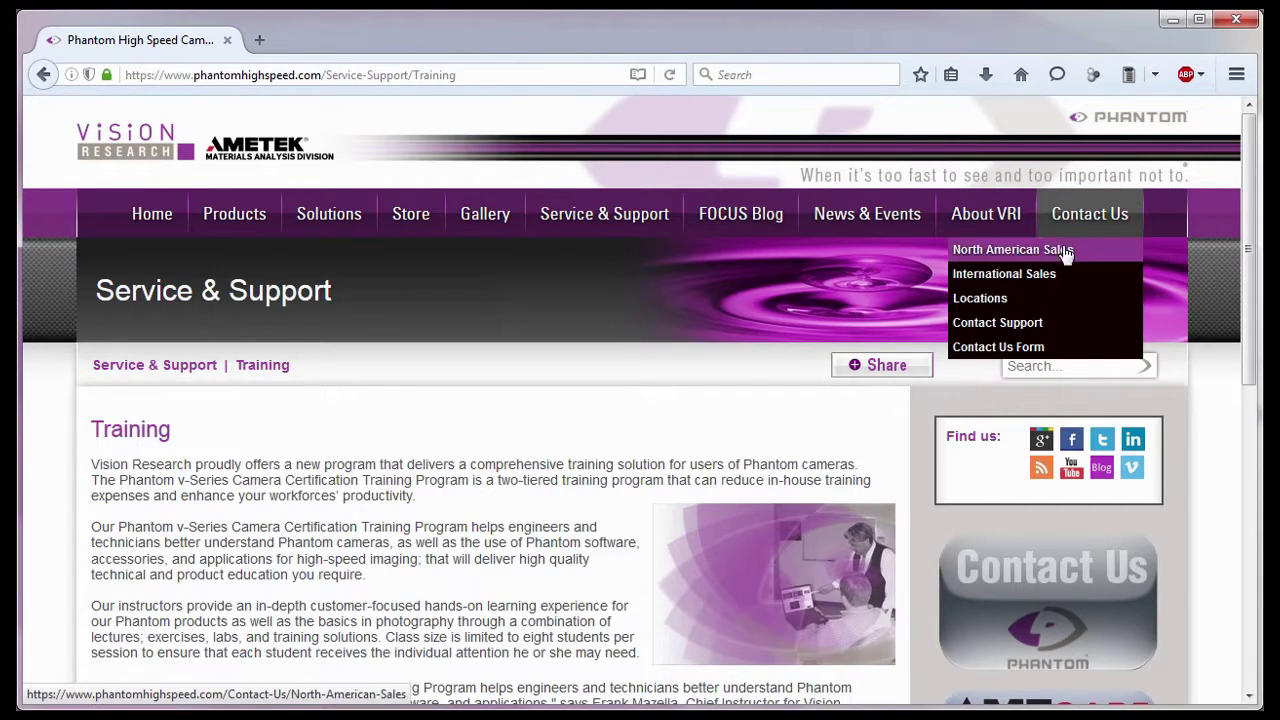
left_click(1066, 254)
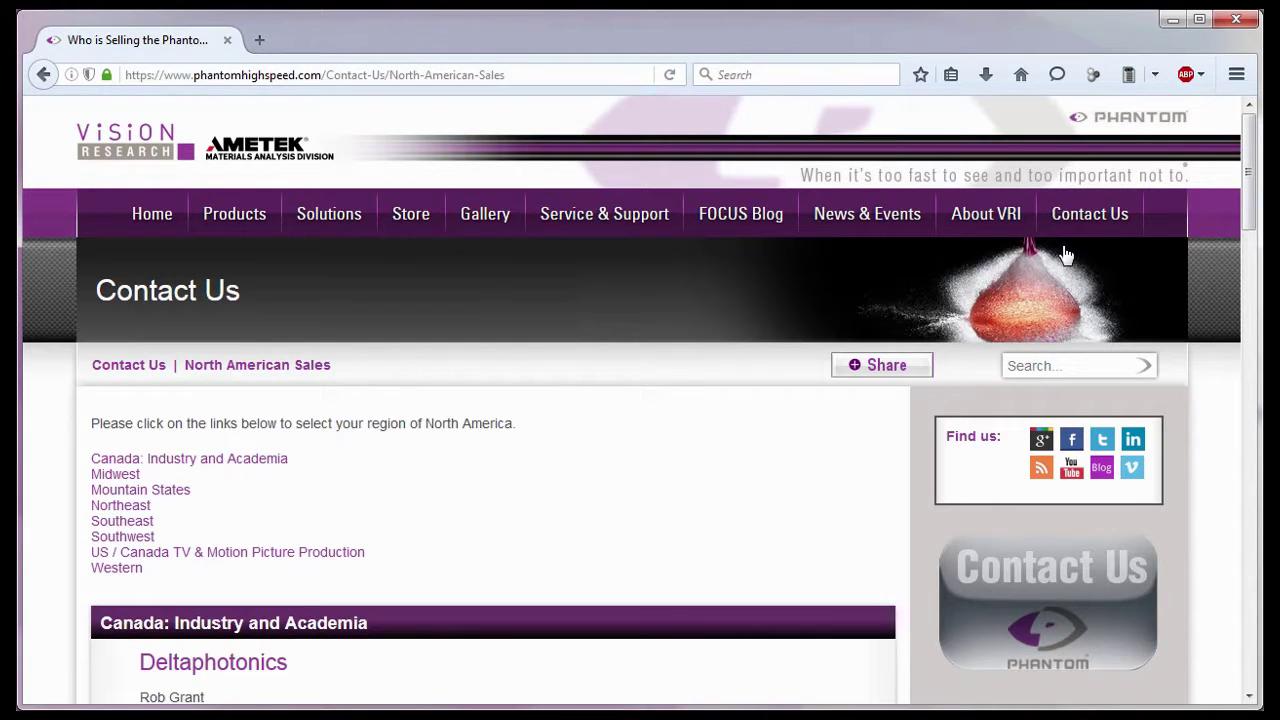
mouse_move(1091, 217)
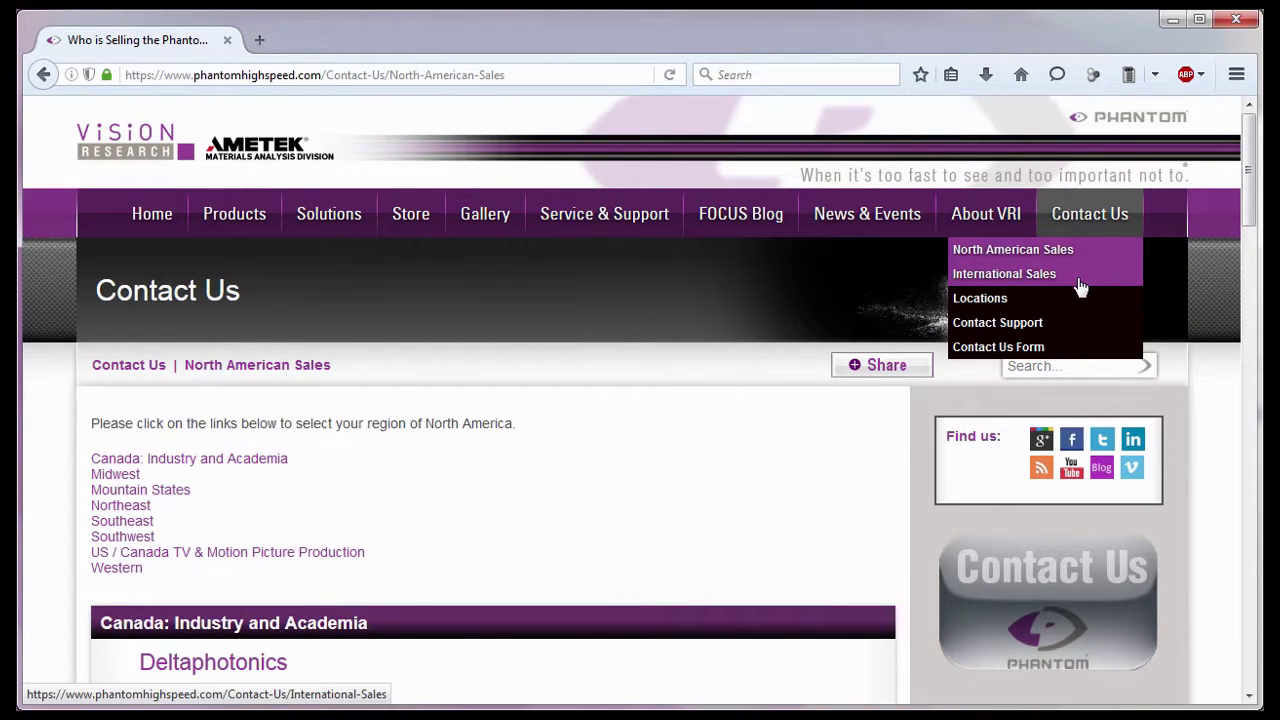
left_click(1080, 285)
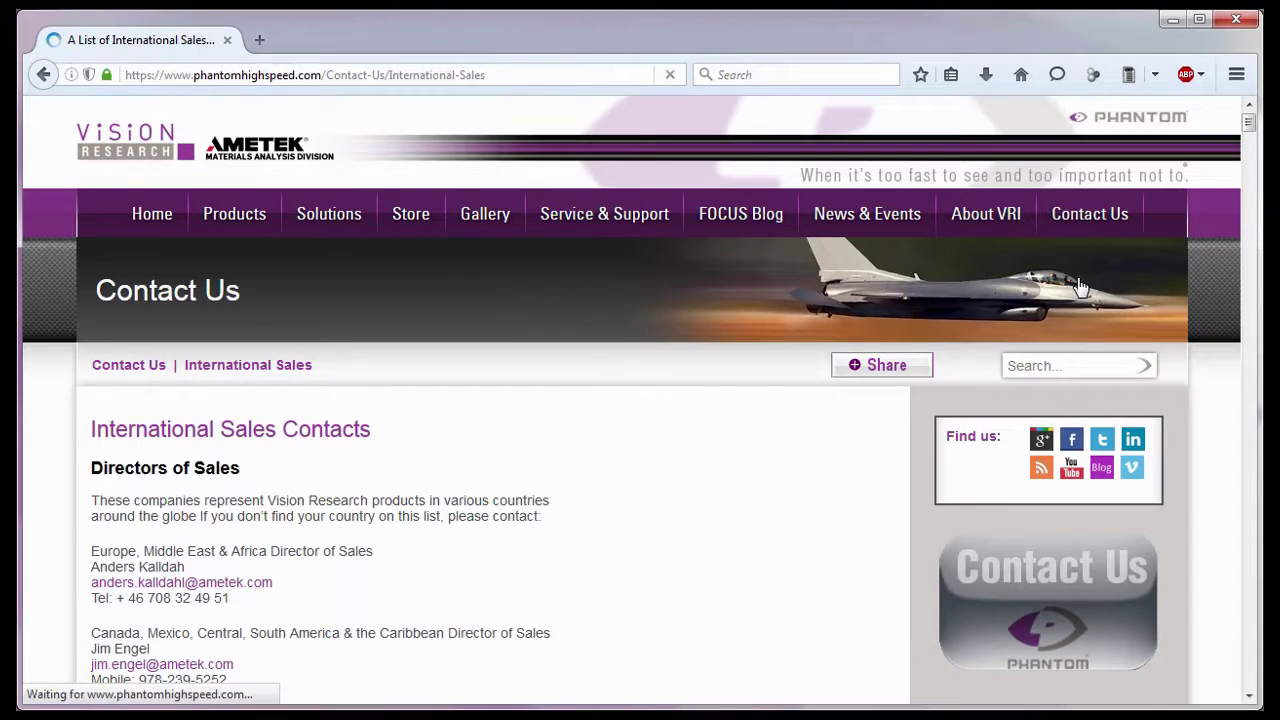